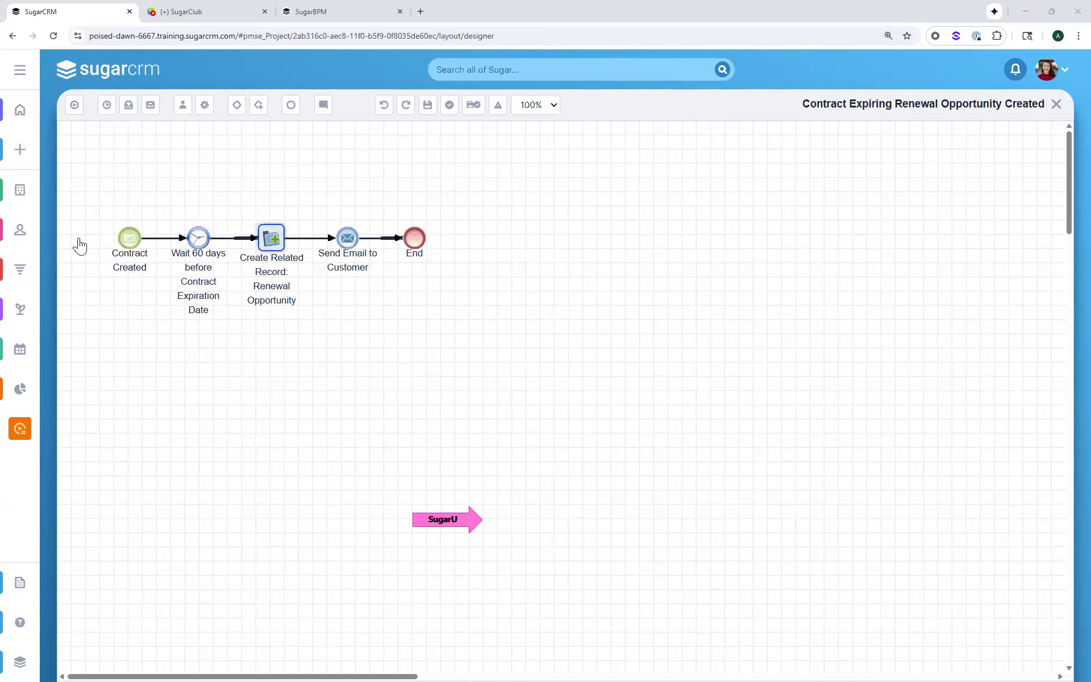
Review the settings of the Contract Created start event and the 60-day wait event without changing them
{"action": "right_click", "coordinate": [131, 238]}
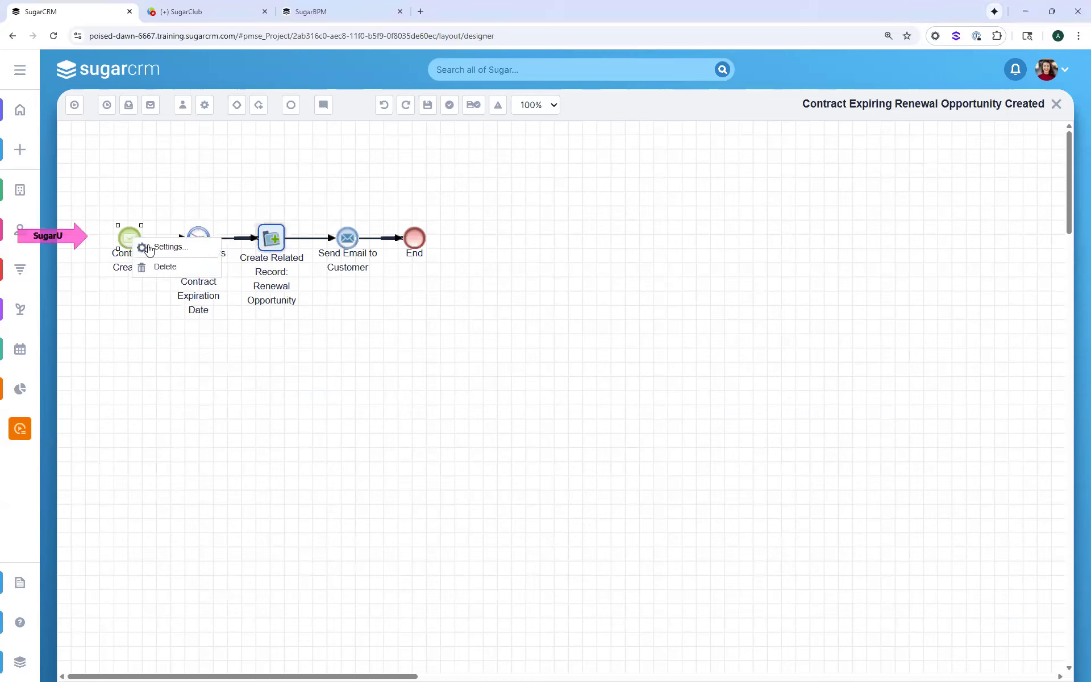
{"action": "left_click", "coordinate": [165, 247]}
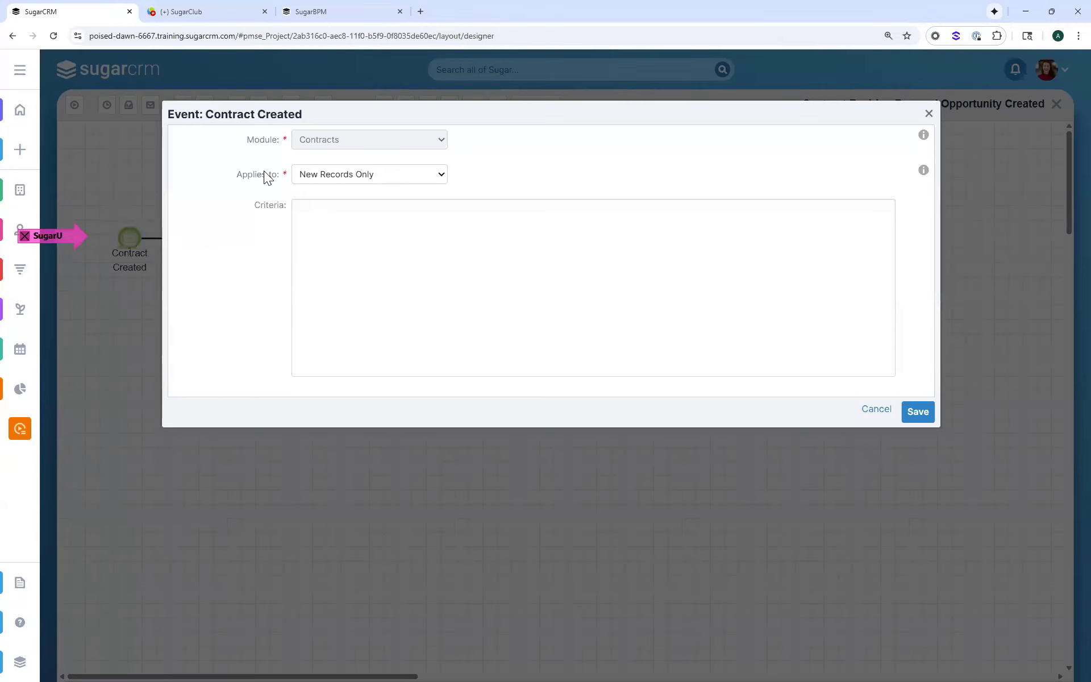
{"action": "left_click", "coordinate": [877, 411]}
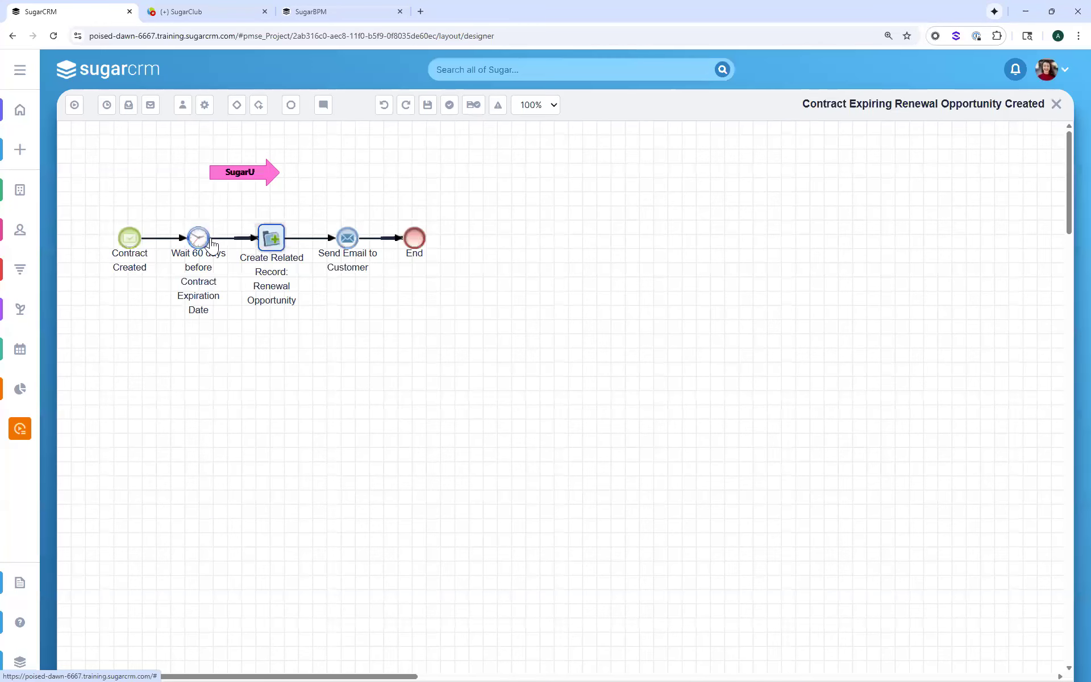
{"action": "right_click", "coordinate": [213, 246]}
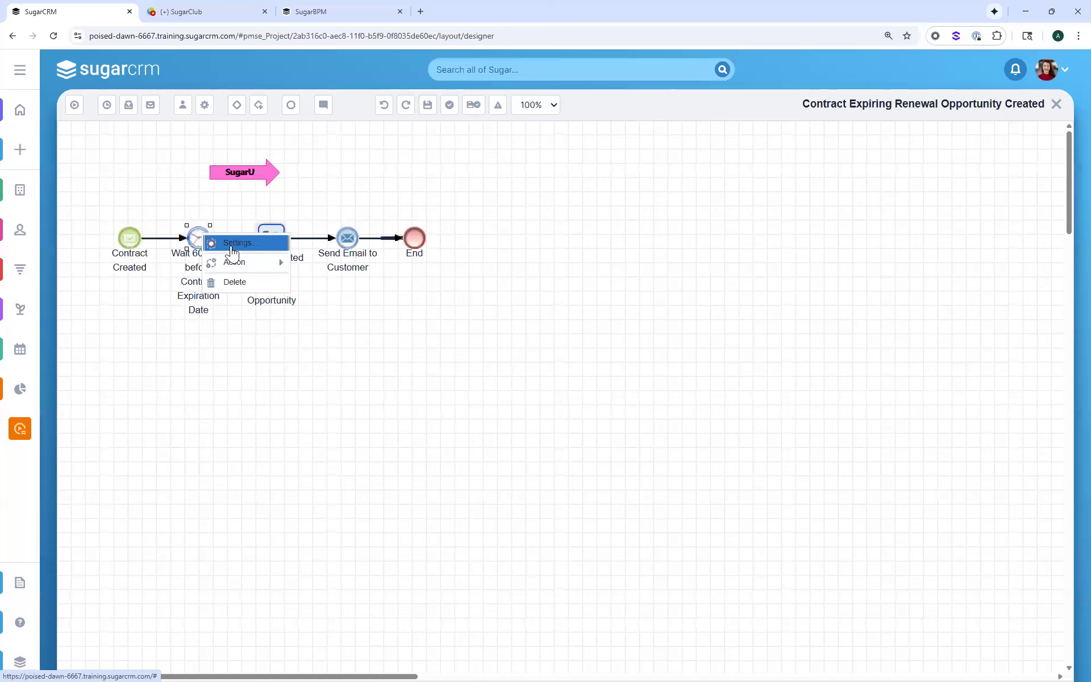
{"action": "left_click", "coordinate": [235, 248]}
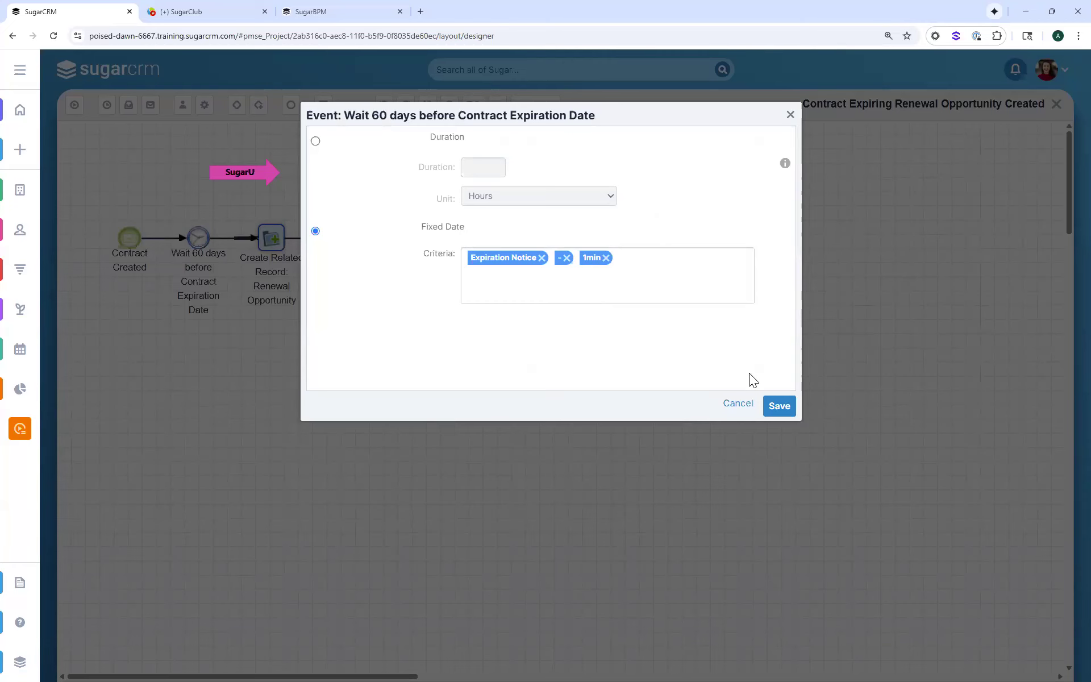
{"action": "left_click", "coordinate": [732, 406]}
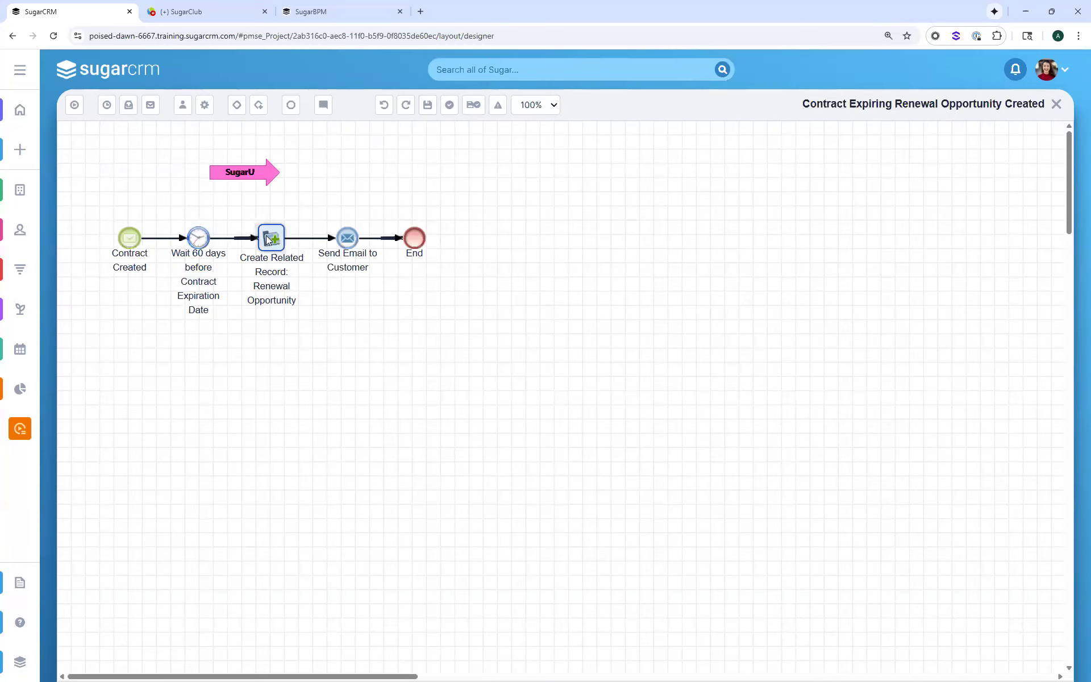
Review the field settings of the Renewal Opportunity related-record action, including the full Opportunity Name and the Type options
{"action": "right_click", "coordinate": [267, 237]}
{"action": "left_click", "coordinate": [293, 249]}
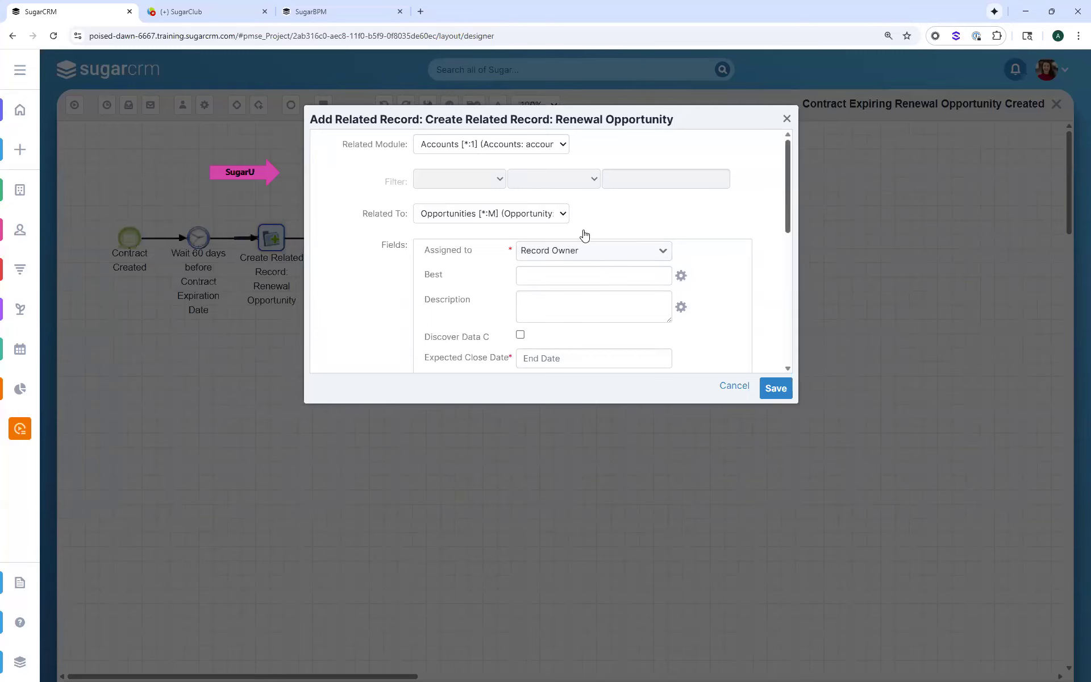
{"action": "scroll", "coordinate": [790, 172], "scroll_direction": "down", "scroll_amount": 1}
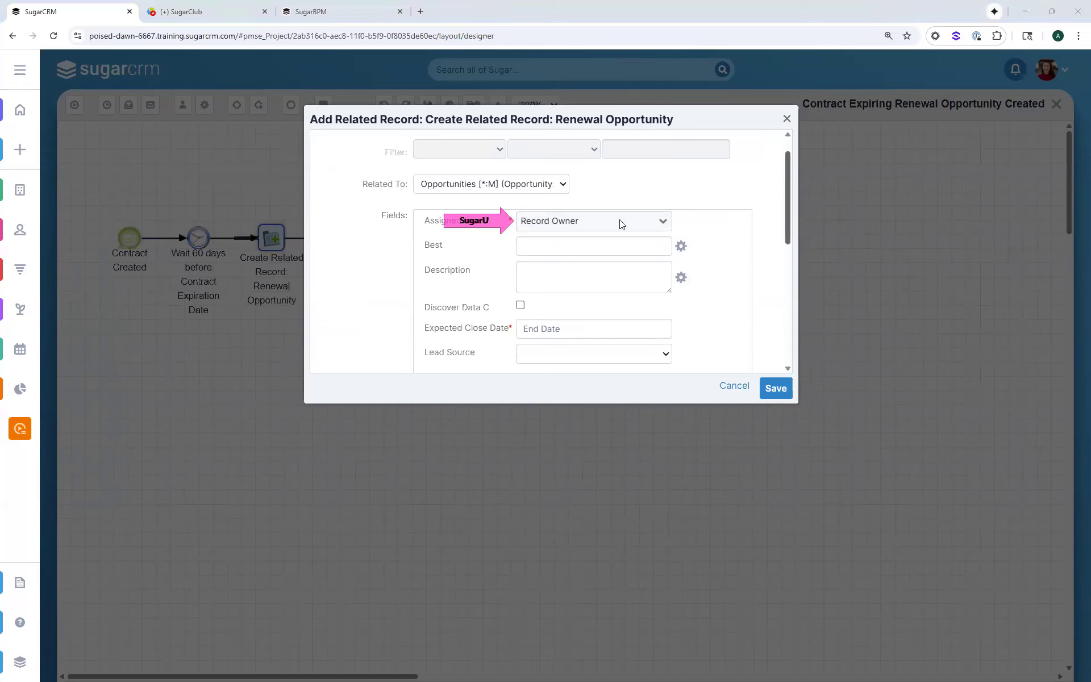
{"action": "scroll", "coordinate": [596, 224], "scroll_direction": "down", "scroll_amount": 3}
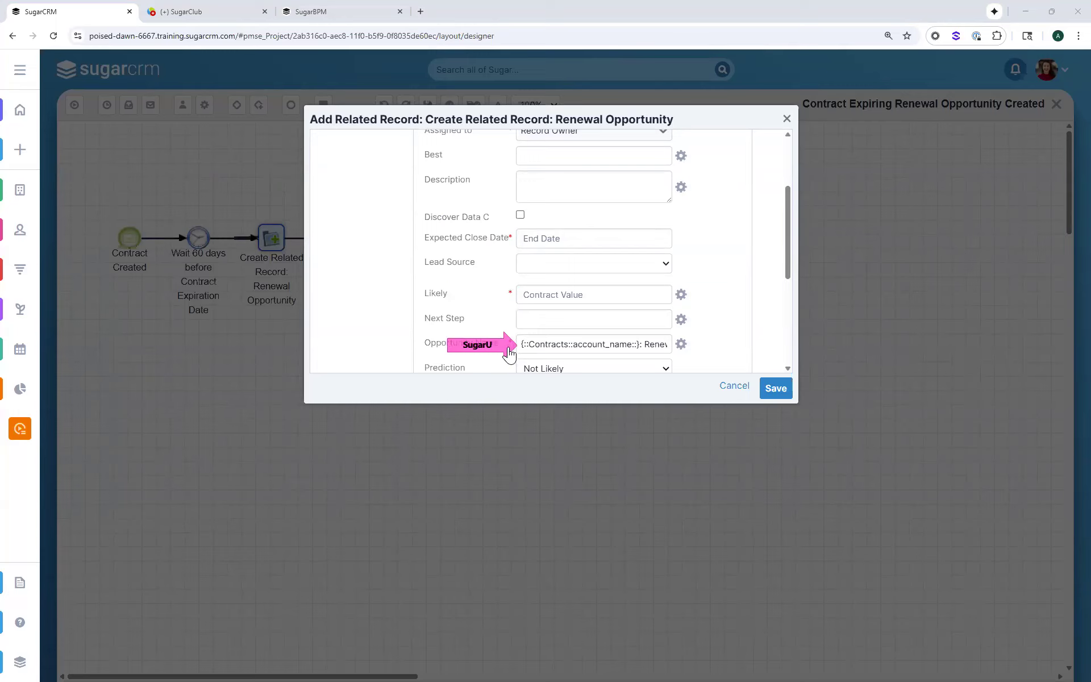
{"action": "left_click", "coordinate": [656, 341]}
{"action": "key", "text": "End"}
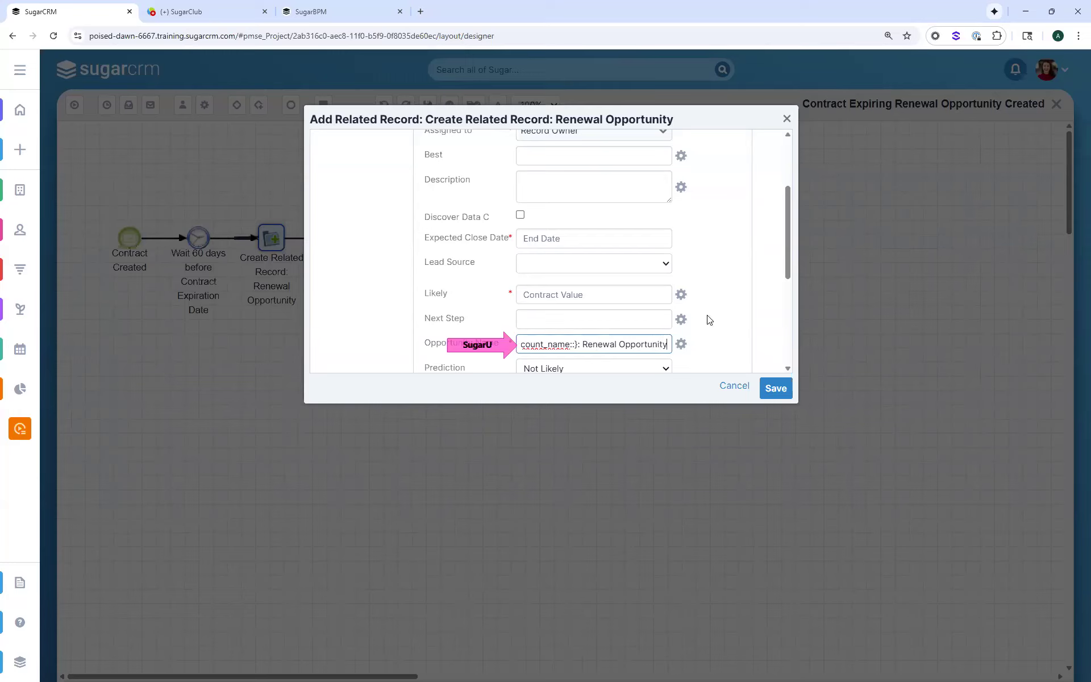
{"action": "scroll", "coordinate": [710, 320], "scroll_direction": "down", "scroll_amount": 2}
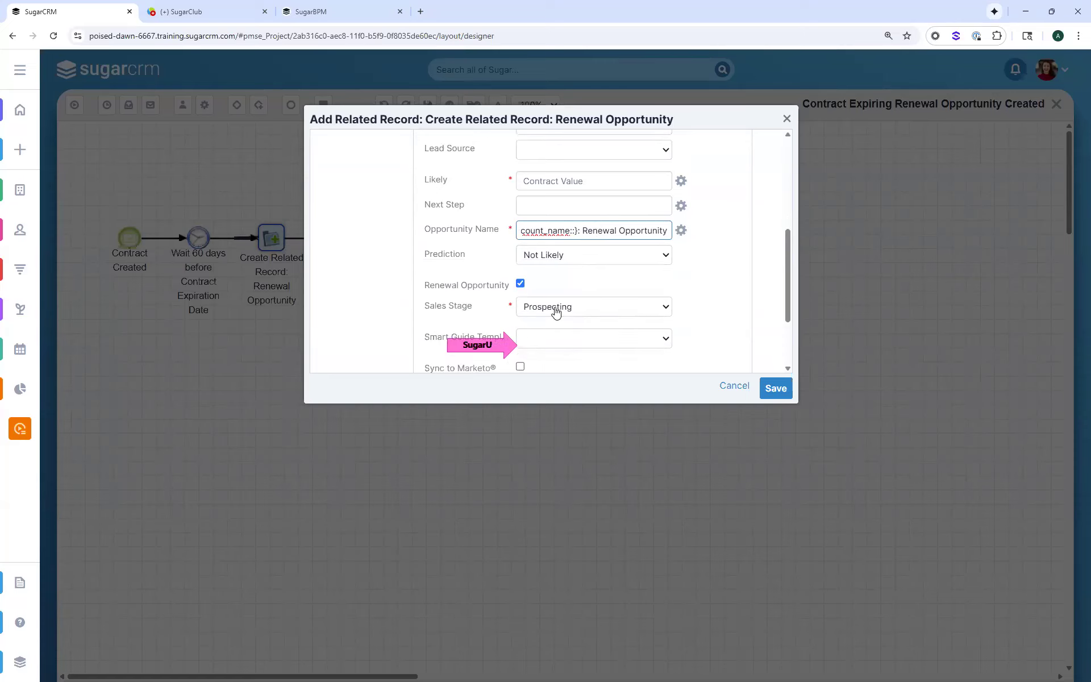
{"action": "scroll", "coordinate": [659, 316], "scroll_direction": "down", "scroll_amount": 2}
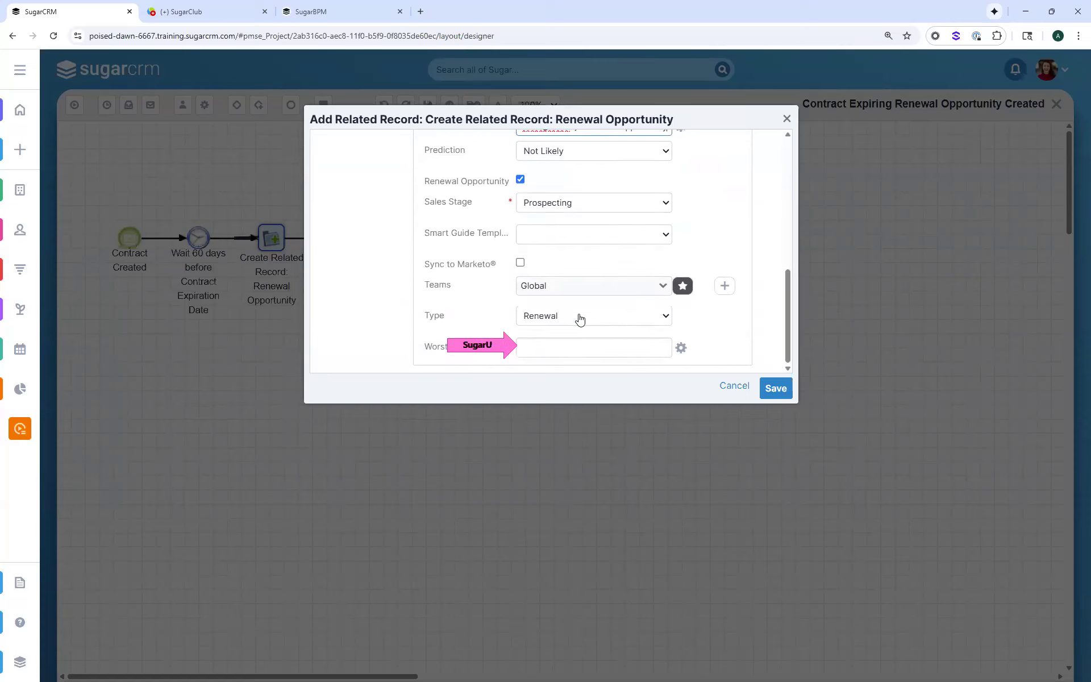
{"action": "left_click", "coordinate": [579, 321]}
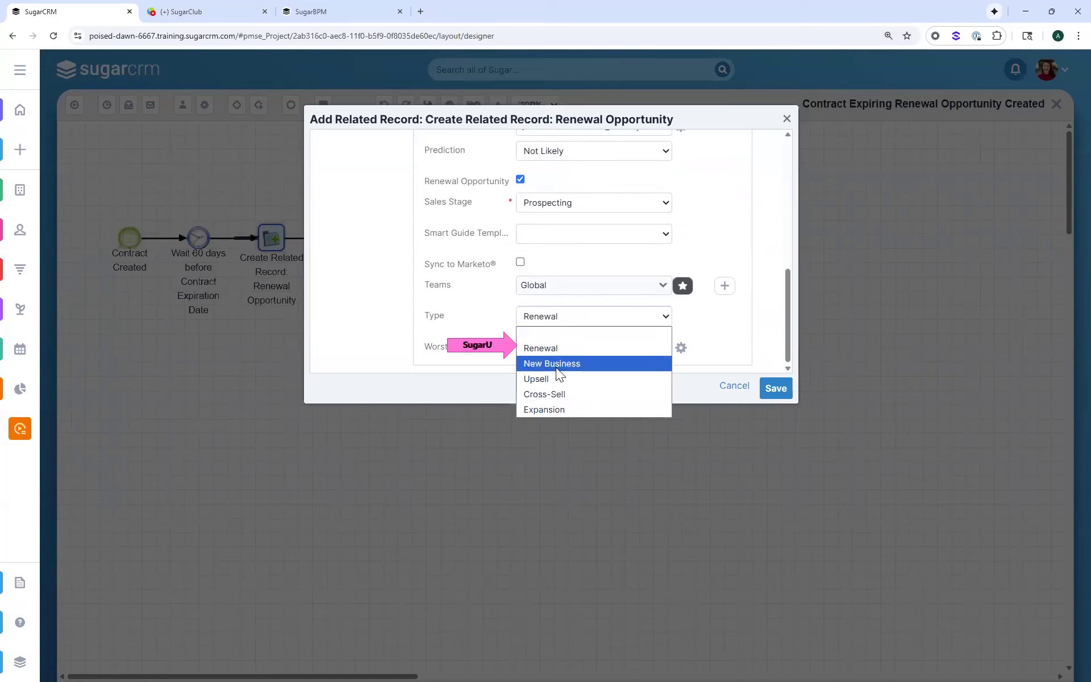
{"action": "left_click", "coordinate": [756, 367]}
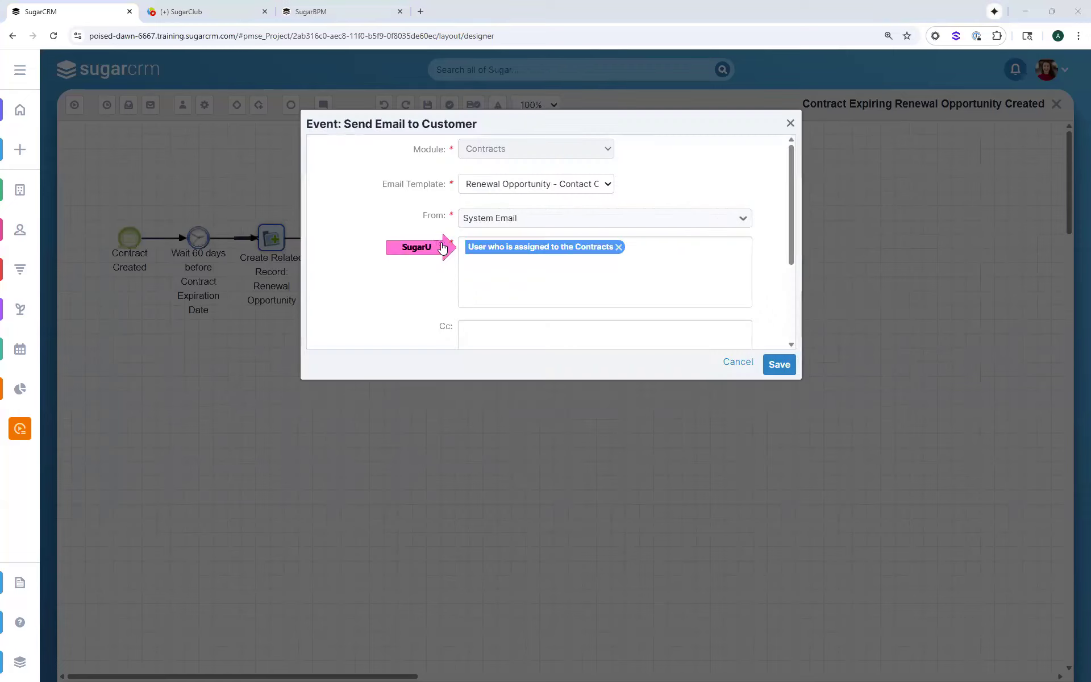
Replace the To recipient of the Send Email to Customer event with the related Accounts module's Email Address field
{"action": "left_click", "coordinate": [619, 247]}
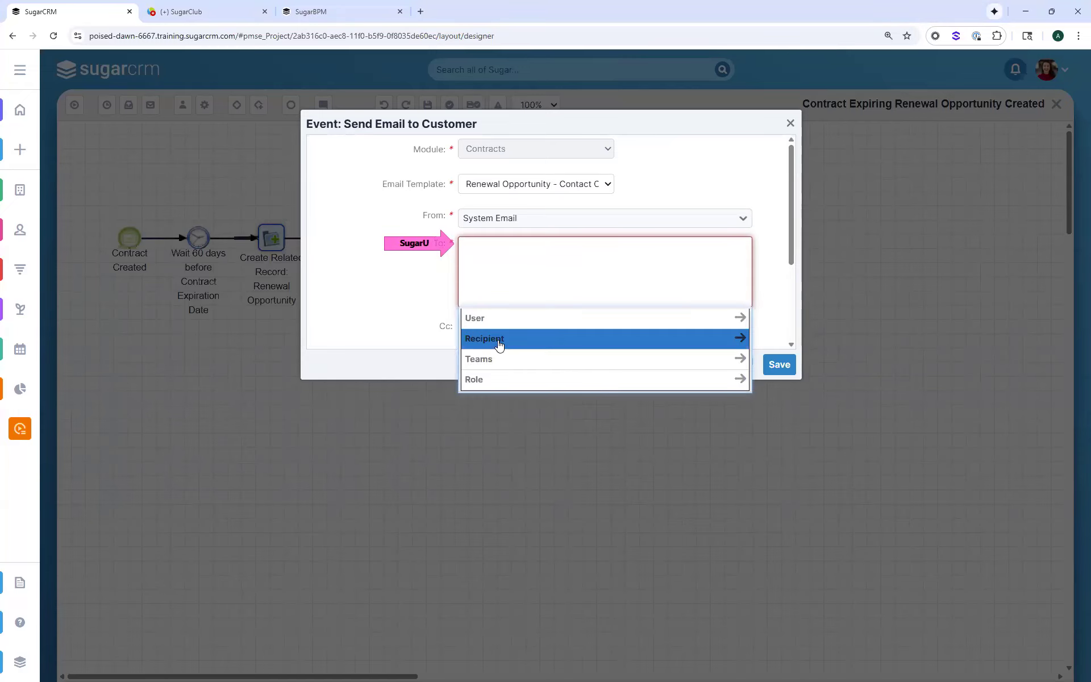
{"action": "left_click", "coordinate": [500, 340]}
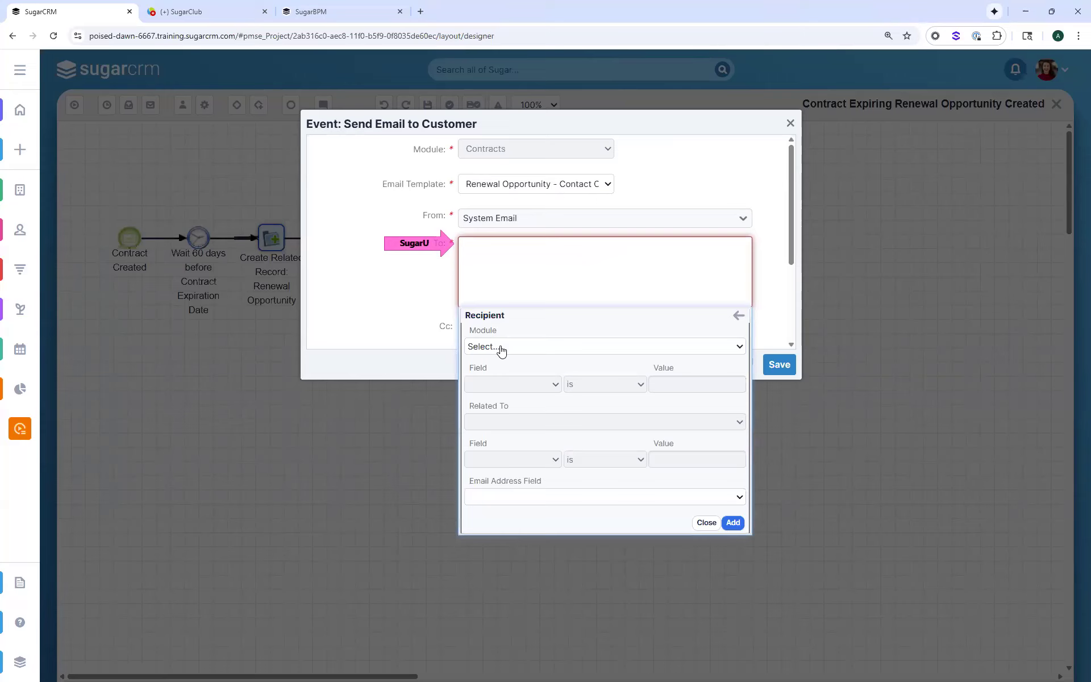
{"action": "left_click", "coordinate": [500, 348]}
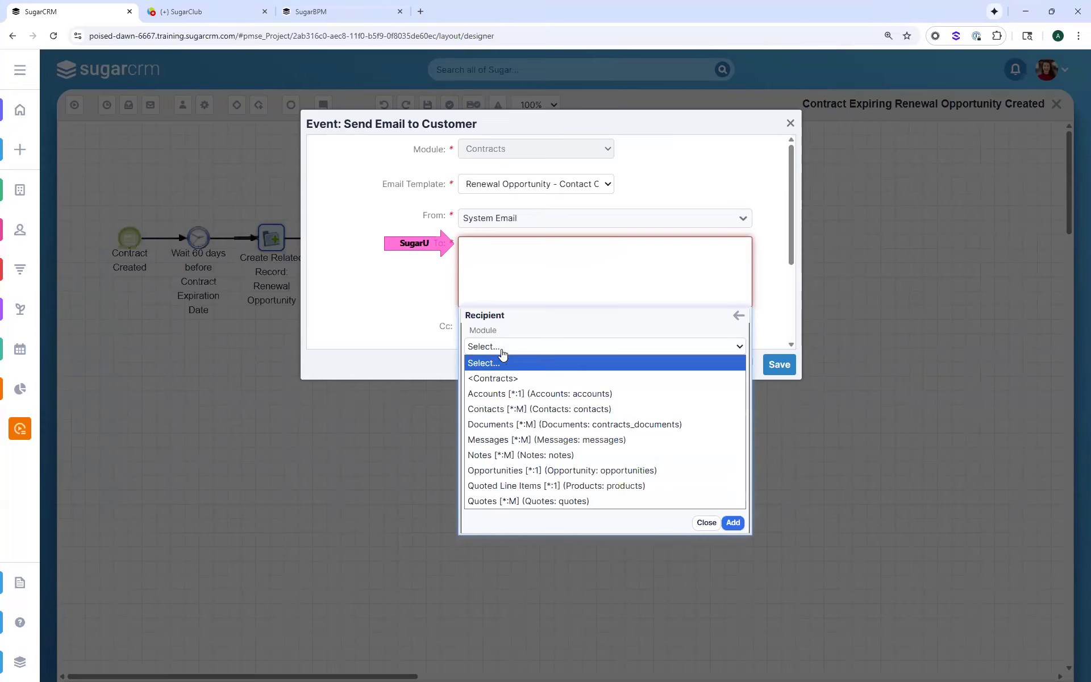
{"action": "left_click", "coordinate": [497, 395]}
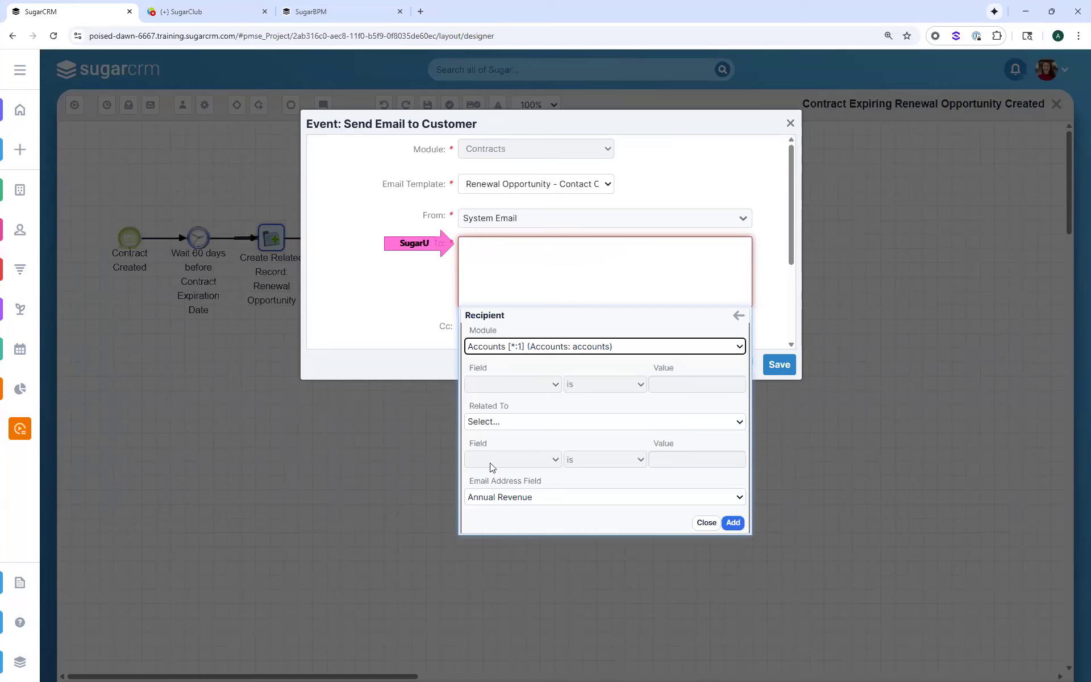
{"action": "left_click", "coordinate": [492, 497]}
{"action": "left_click", "coordinate": [489, 313]}
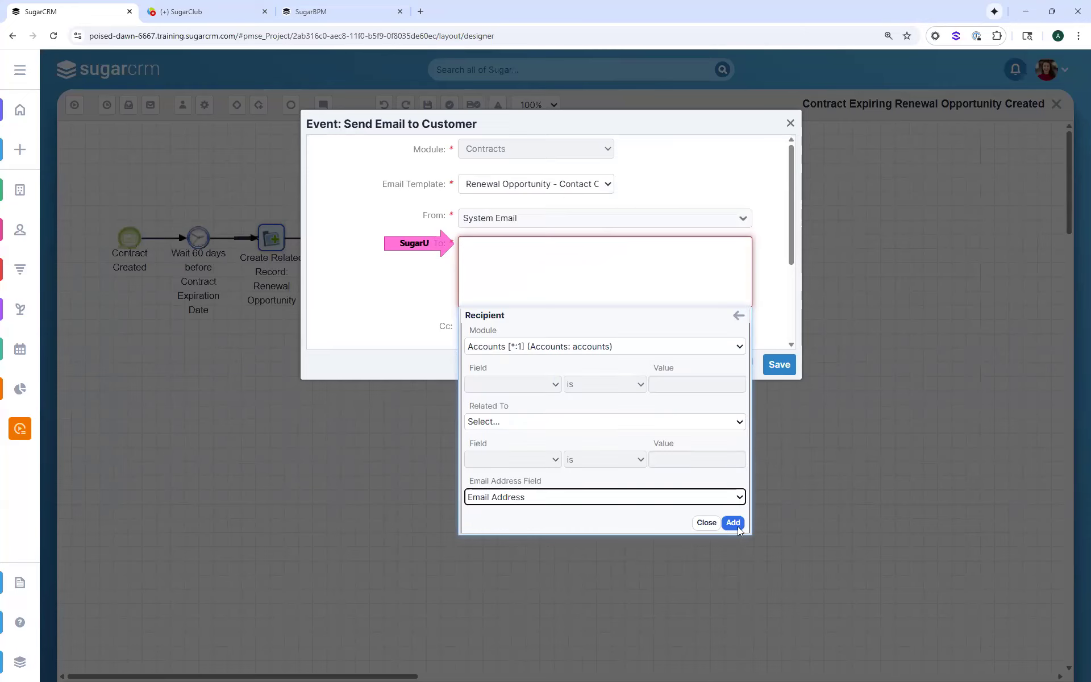
{"action": "left_click", "coordinate": [733, 523]}
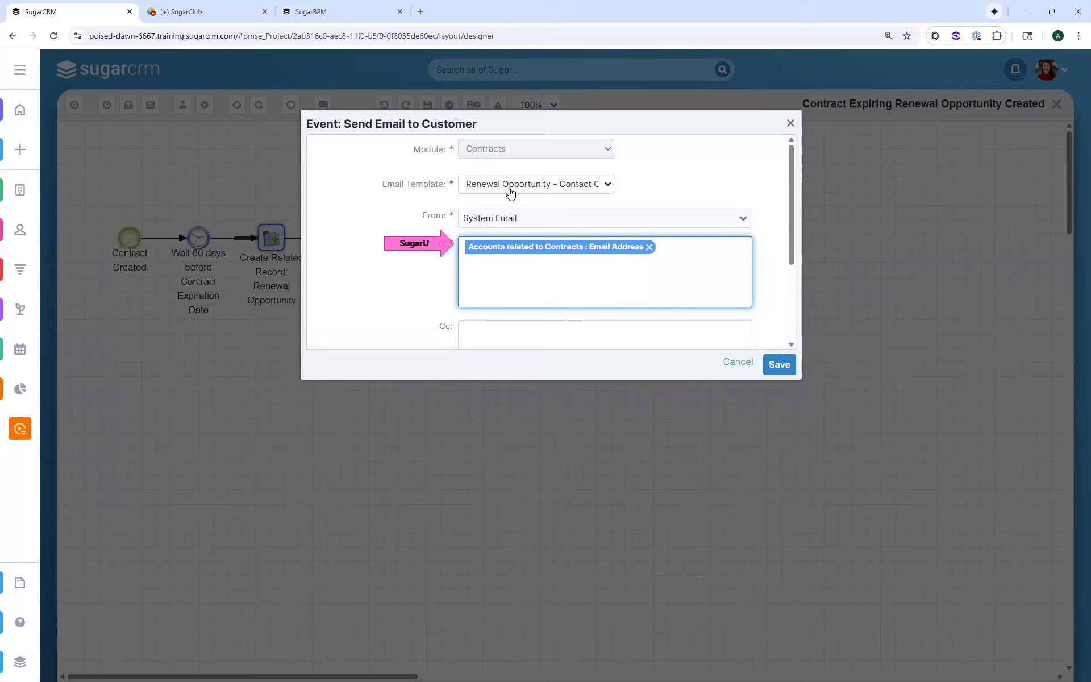
Check the available From senders, keep System Email, and save the Send Email to Customer event
{"action": "left_click", "coordinate": [500, 225]}
{"action": "left_click", "coordinate": [774, 254]}
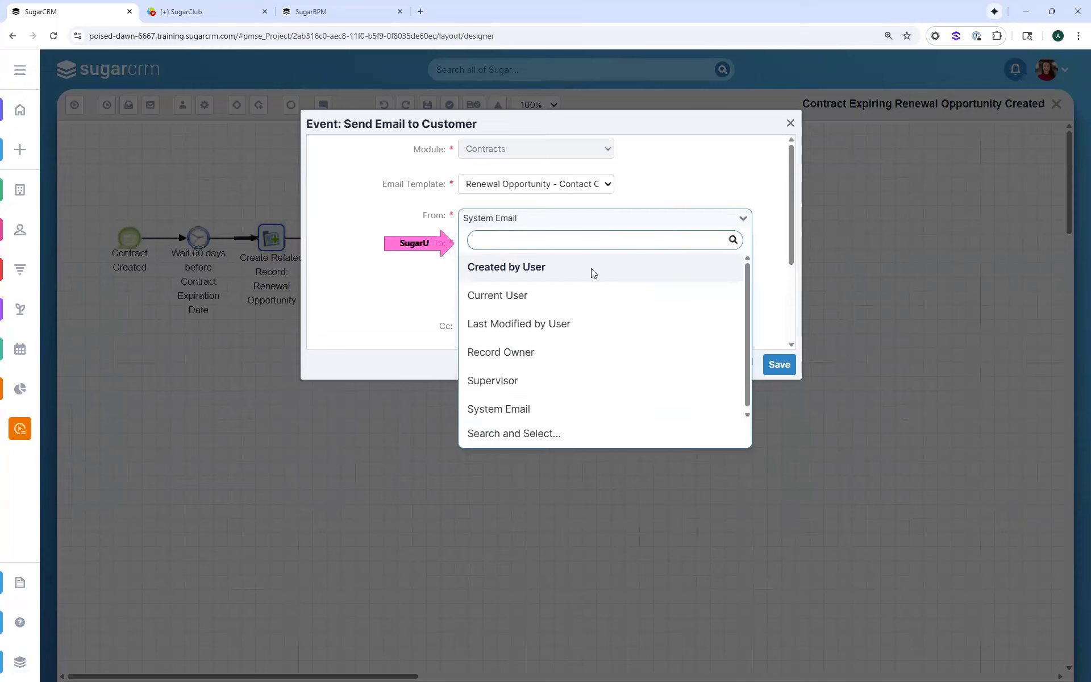
{"action": "left_click", "coordinate": [523, 223]}
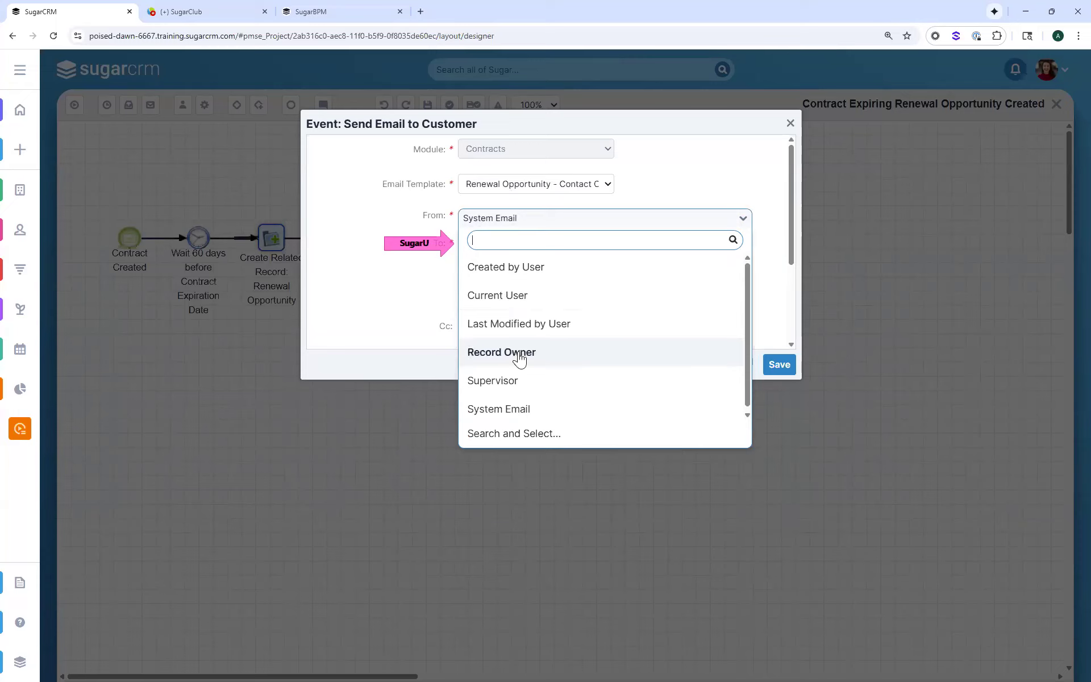
{"action": "left_click", "coordinate": [770, 153]}
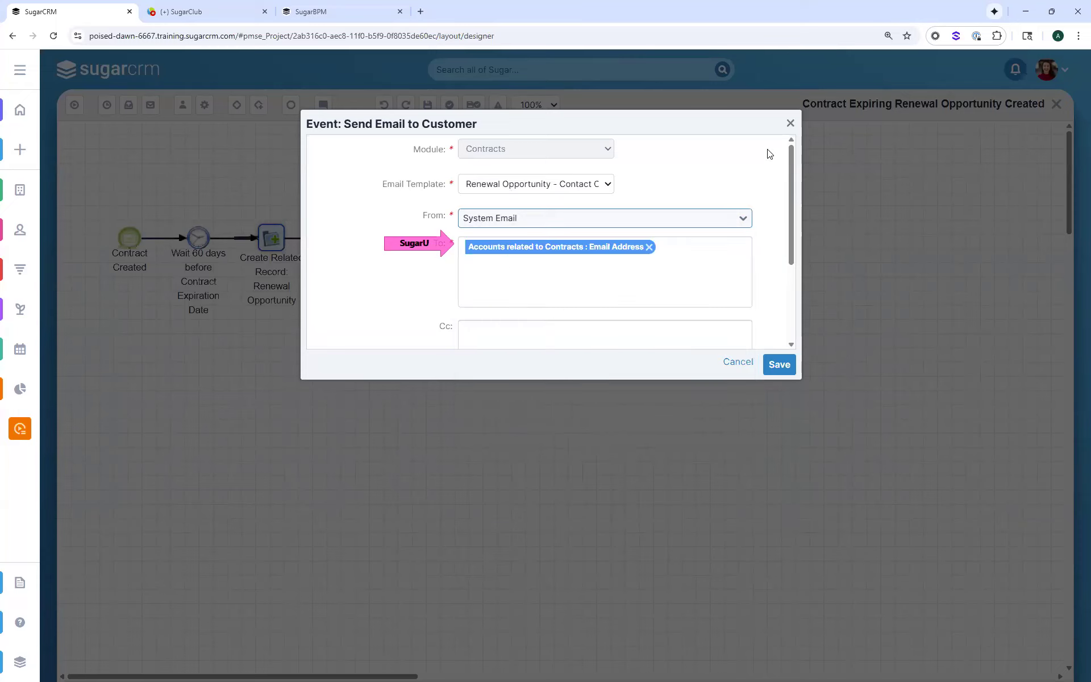
{"action": "left_click", "coordinate": [784, 368]}
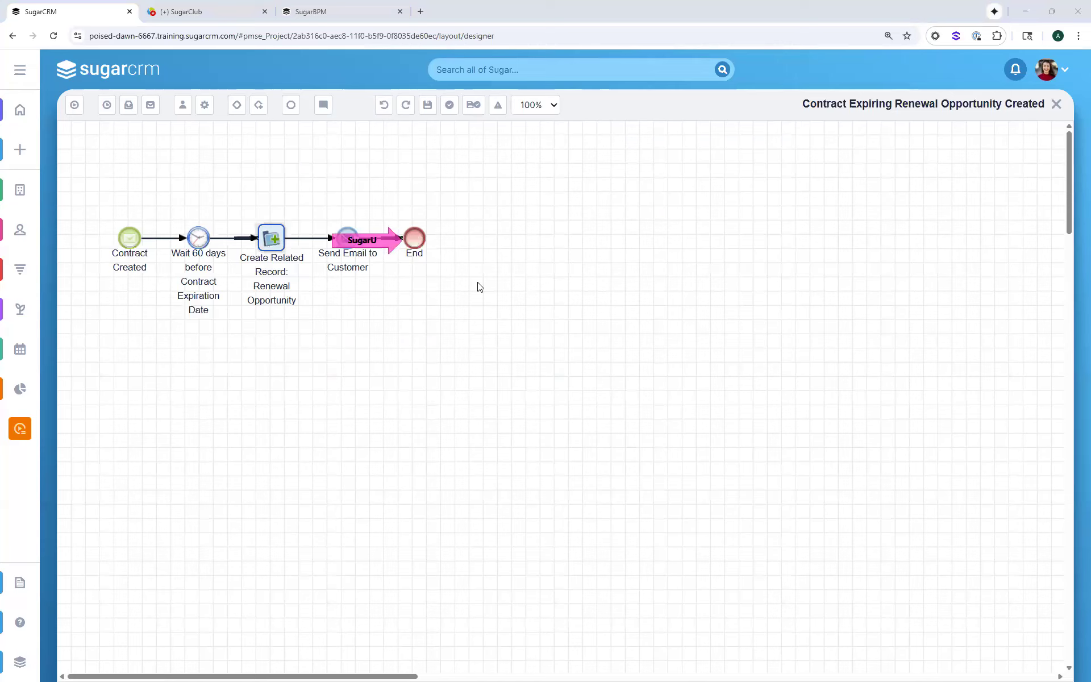
Start a new record in the Contracts module and set its account to Lexington Shores Corp
{"action": "right_click", "coordinate": [20, 70]}
{"action": "left_click", "coordinate": [40, 479]}
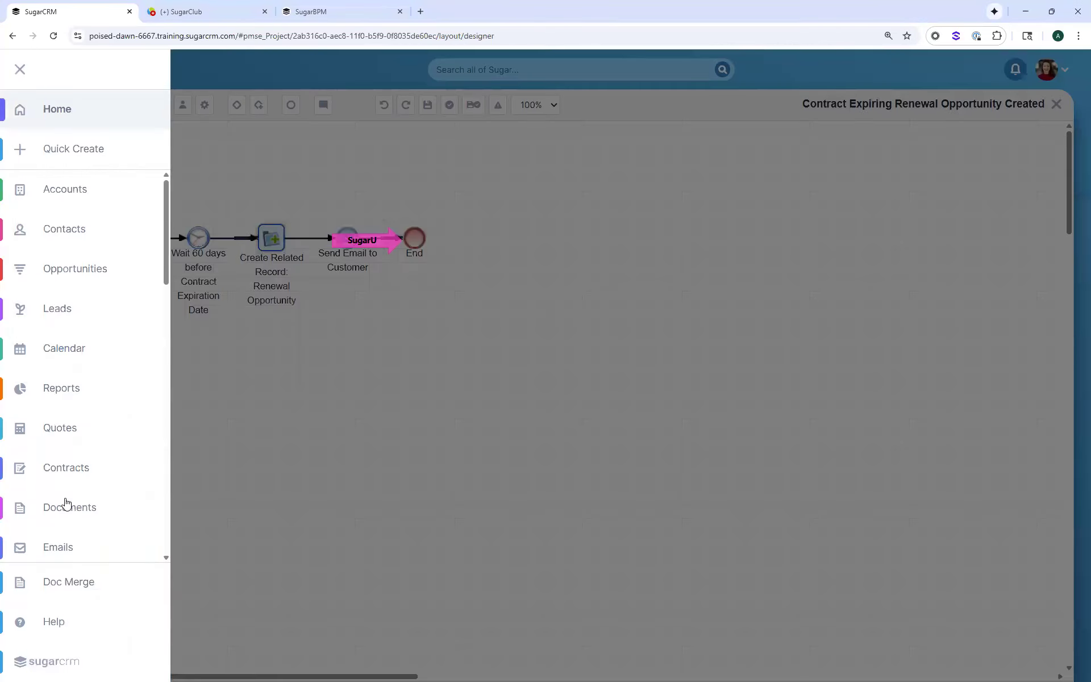
{"action": "left_click", "coordinate": [74, 469]}
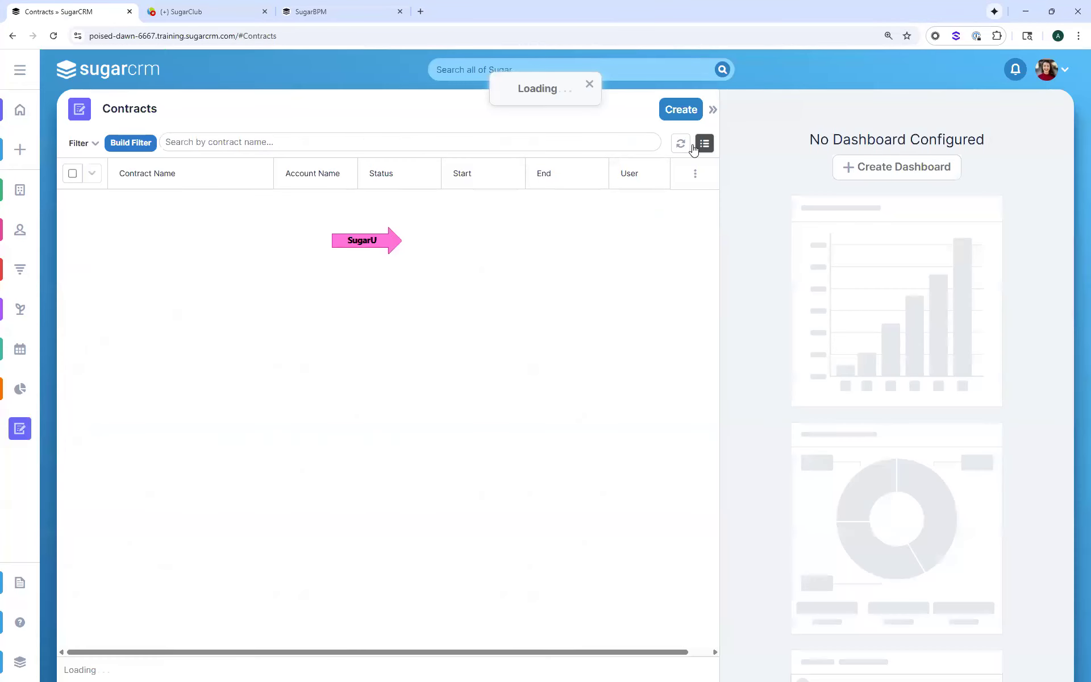
{"action": "left_click", "coordinate": [677, 109]}
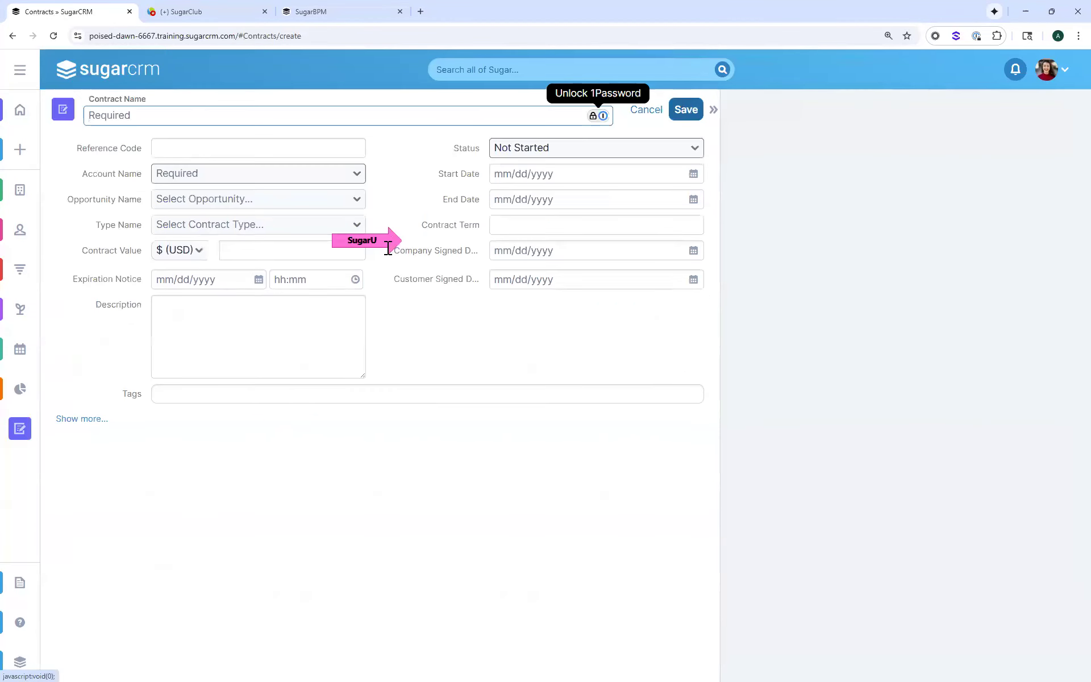
{"action": "left_click", "coordinate": [192, 174]}
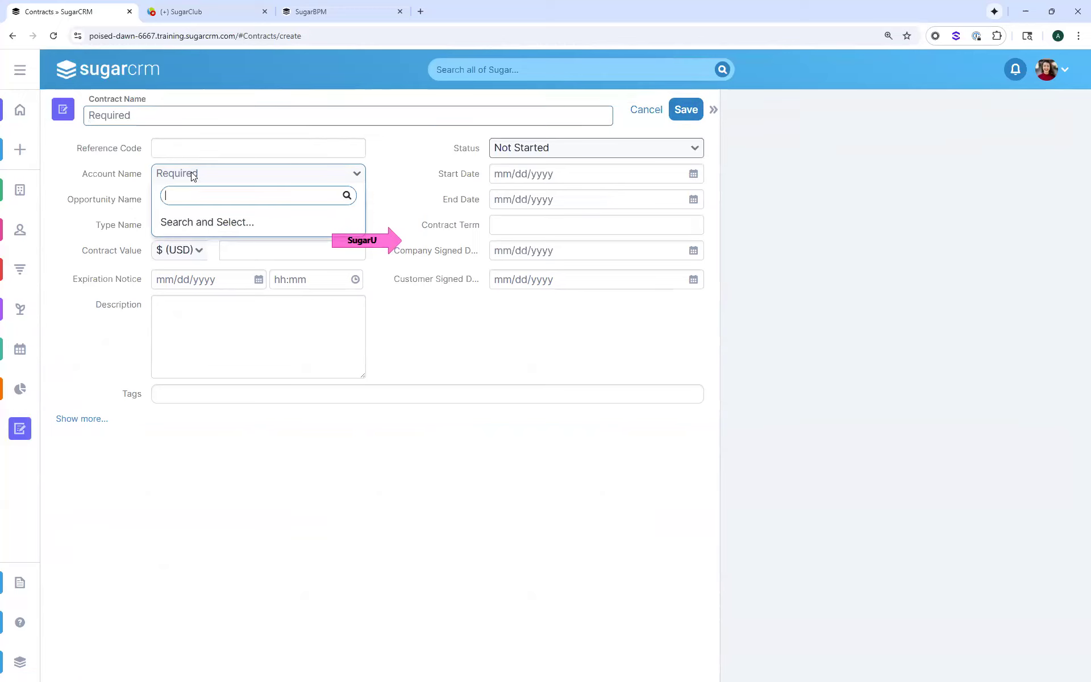
{"action": "type", "text": "l"}
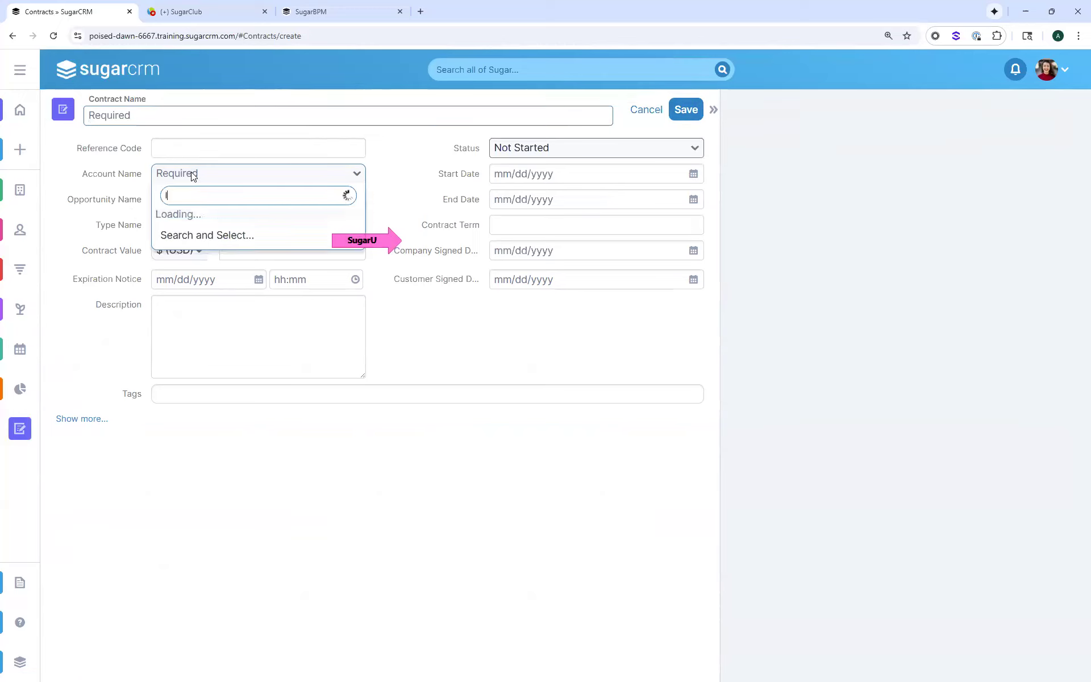
{"action": "left_click", "coordinate": [215, 222]}
Name the contract "Lexington Shore: 1-year contract $67K" and set its contract value to 67000 USD
{"action": "left_click", "coordinate": [130, 116]}
{"action": "type", "text": "OLe"}
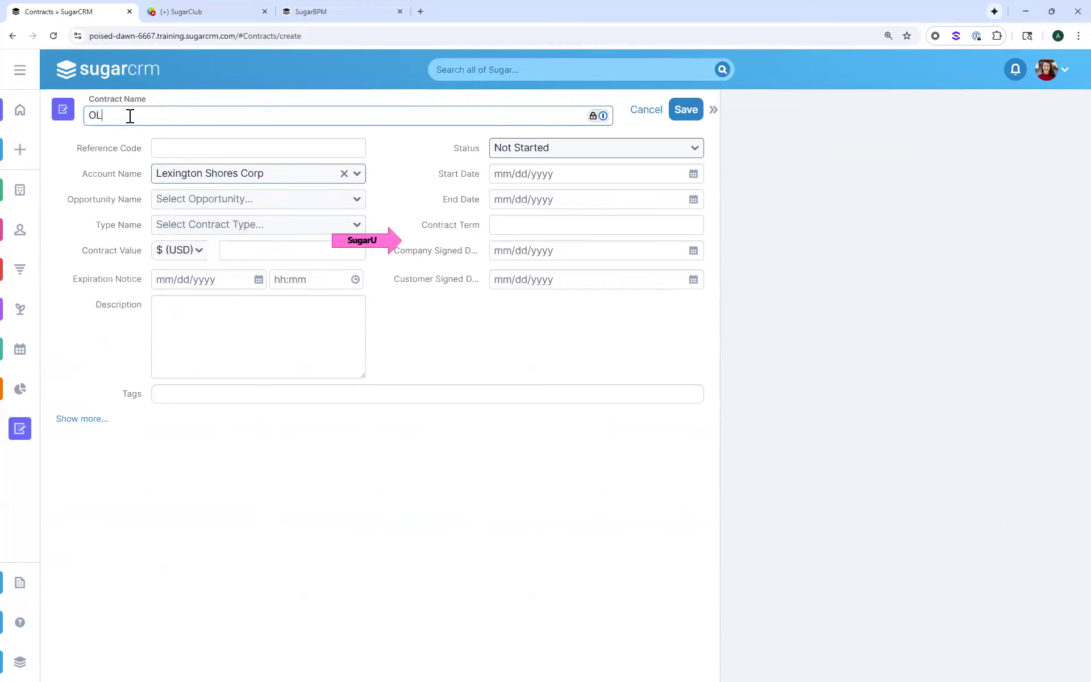
{"action": "key", "text": "BackSpace"}
{"action": "key", "text": "BackSpace"}
{"action": "key", "text": "BackSpace"}
{"action": "type", "text": "Lexington Shore: 1-year contract 46"}
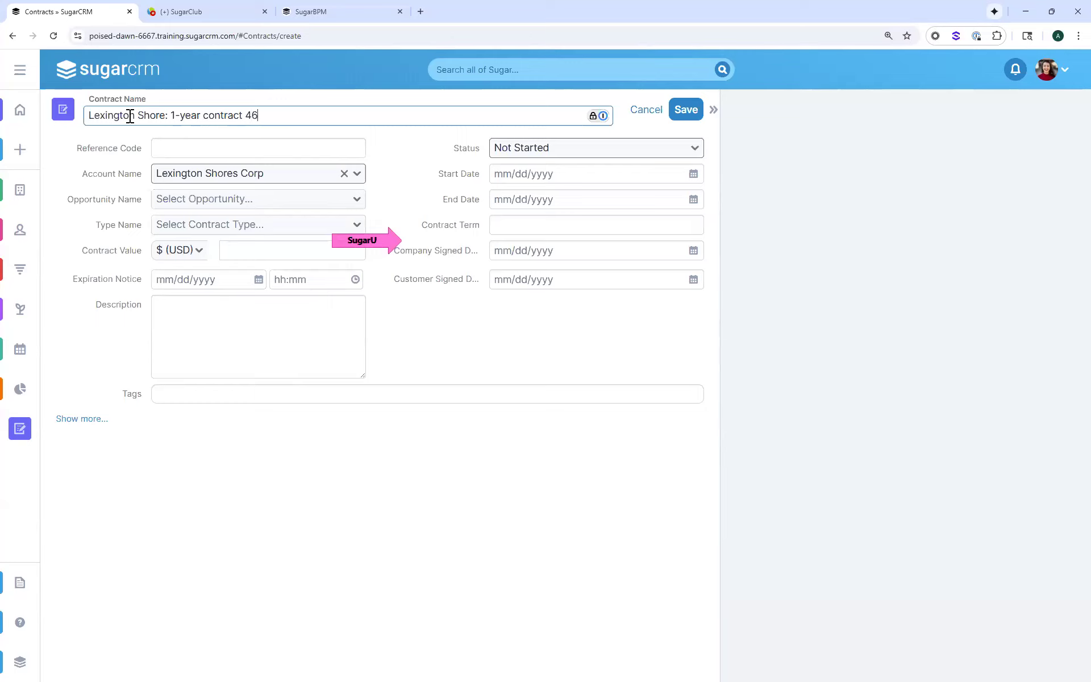
{"action": "type", "text": "7"}
{"action": "key", "text": "BackSpace"}
{"action": "key", "text": "BackSpace"}
{"action": "key", "text": "BackSpace"}
{"action": "type", "text": "$"}
{"action": "type", "text": "67"}
{"action": "type", "text": "L"}
{"action": "type", "text": "K"}
{"action": "left_click", "coordinate": [240, 248]}
{"action": "type", "text": "67000"}
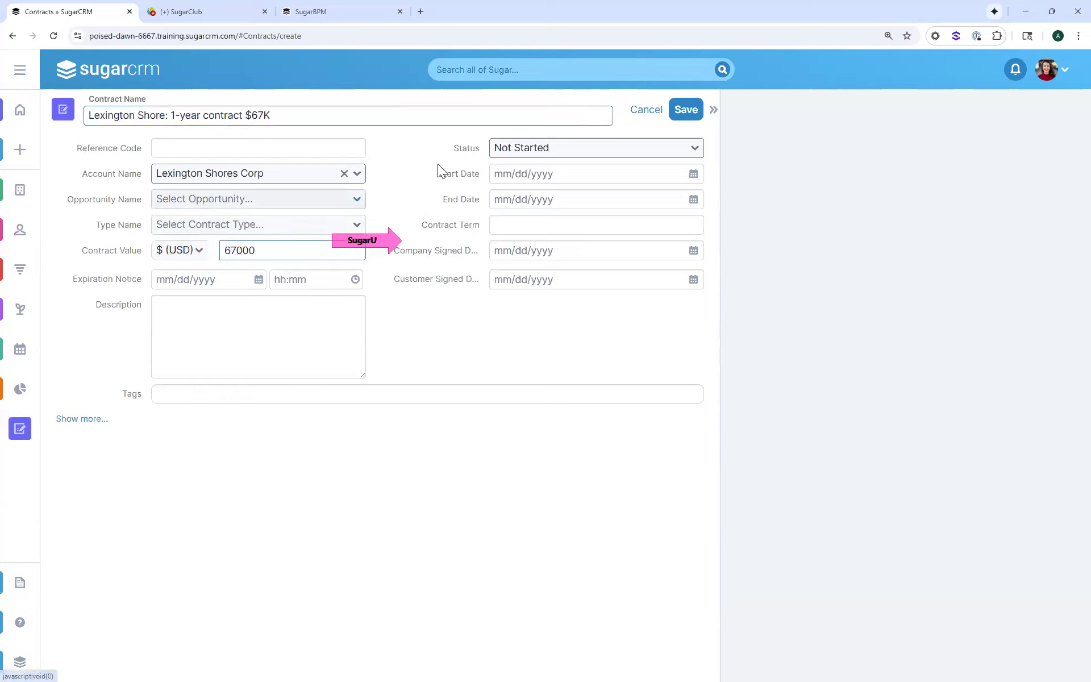
Set the contract's status to Signed and its end date to 10/23/2025
{"action": "left_click", "coordinate": [516, 149]}
{"action": "left_click", "coordinate": [519, 230]}
{"action": "left_click", "coordinate": [519, 202]}
{"action": "left_click", "coordinate": [580, 316]}
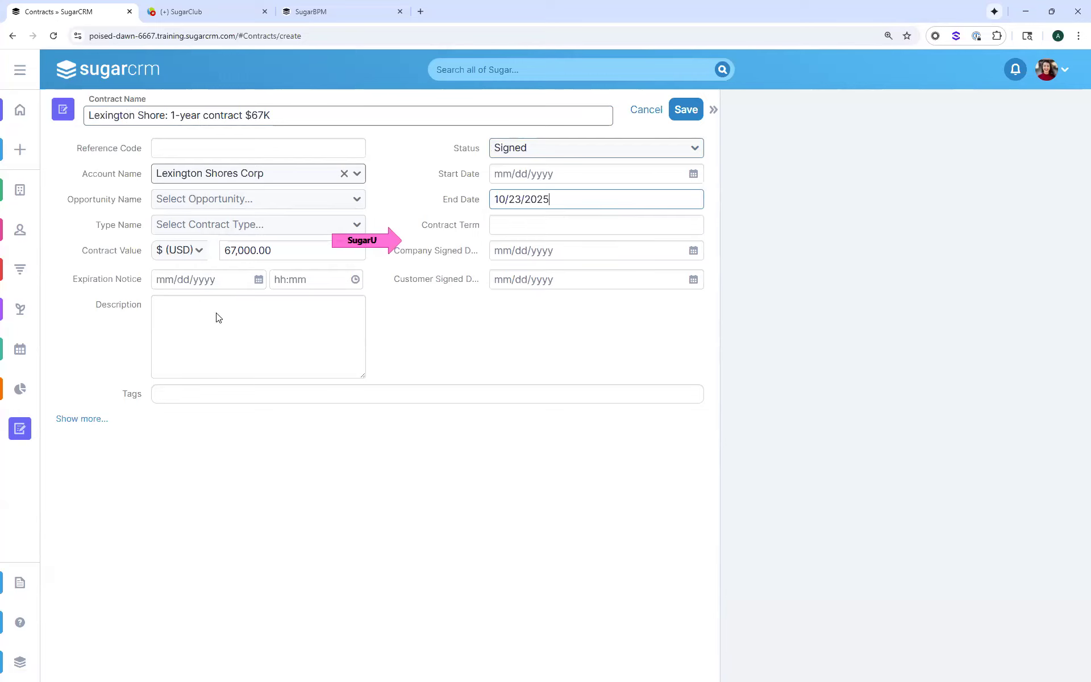
Set the contract's Expiration Notice date to 10/23/2025 and save the record
{"action": "left_click", "coordinate": [190, 282]}
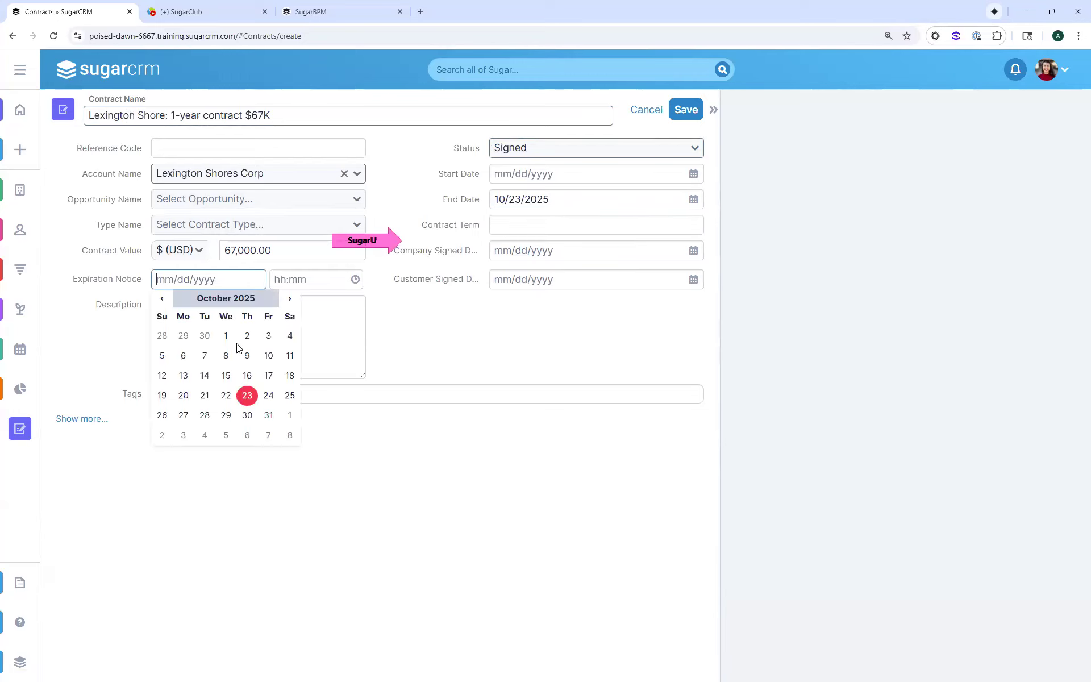
{"action": "left_click", "coordinate": [247, 396]}
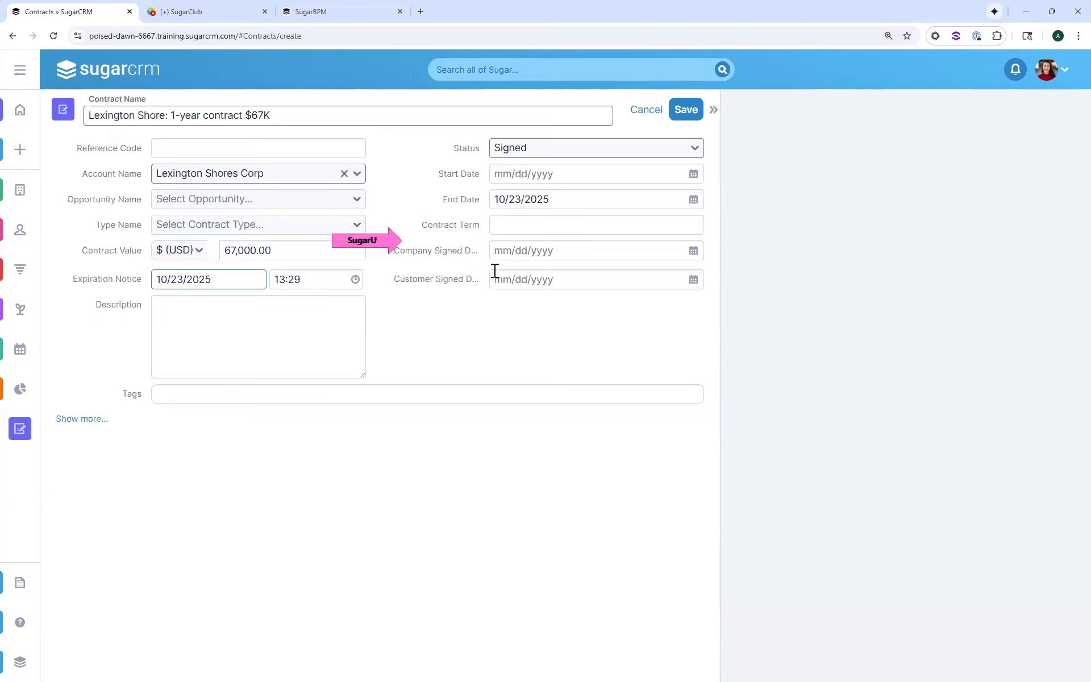
{"action": "left_click", "coordinate": [686, 110]}
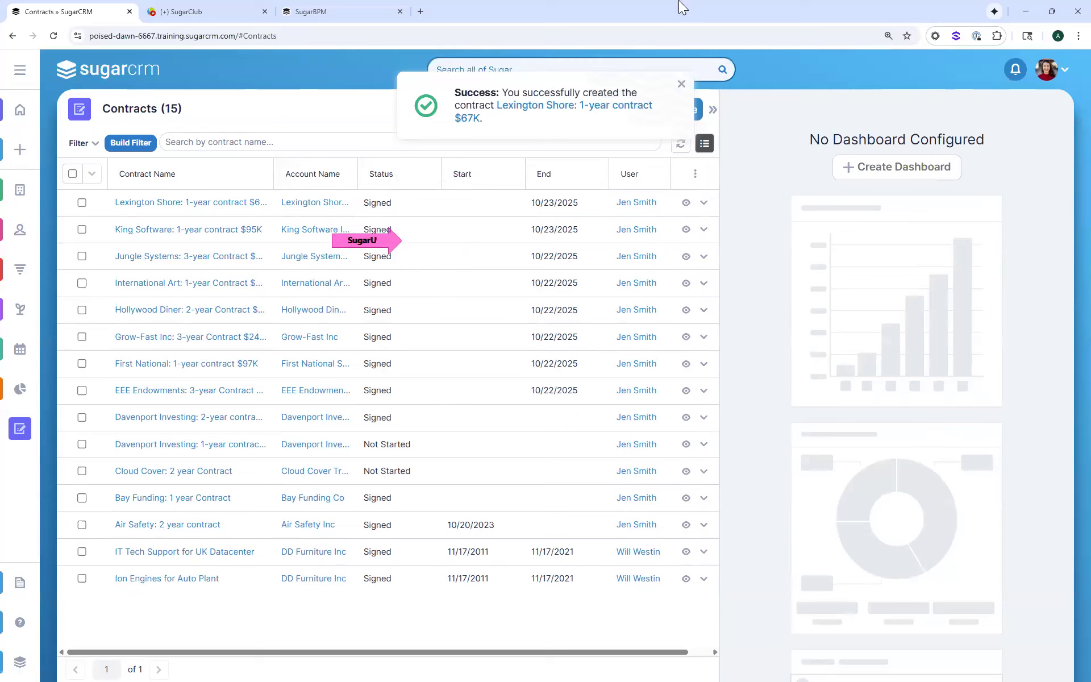
Open the new Lexington Shore contract, go to its Lexington Shores Corp account, and check the account's related opportunities
{"action": "left_click", "coordinate": [550, 106]}
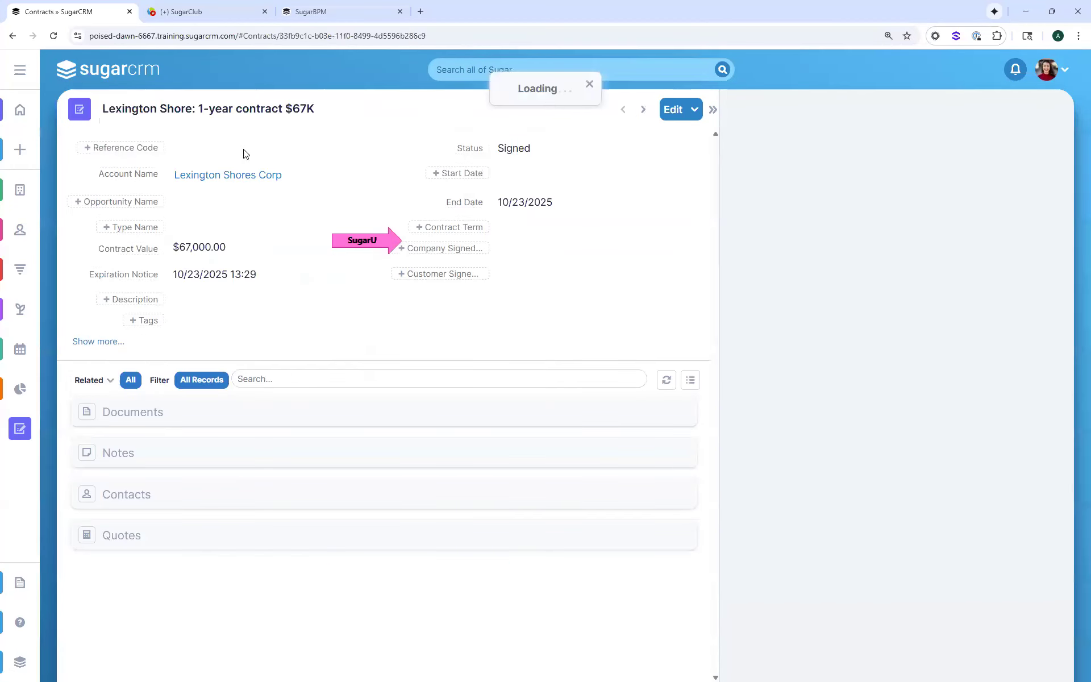
{"action": "left_click", "coordinate": [232, 181]}
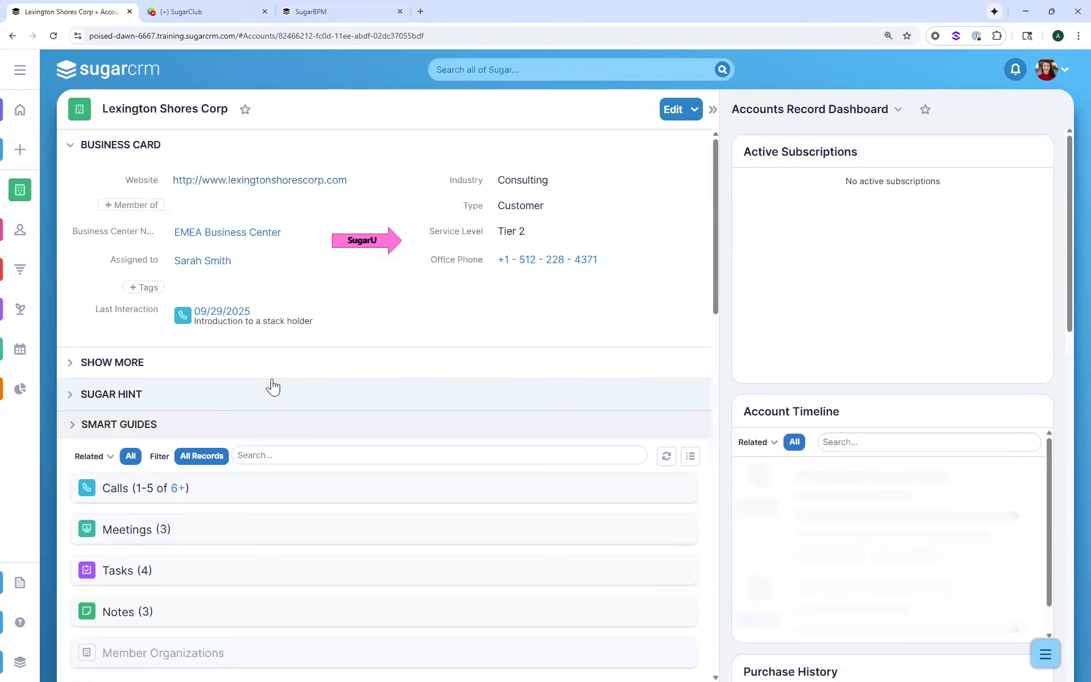
{"action": "scroll", "coordinate": [270, 446], "scroll_direction": "down", "scroll_amount": 5}
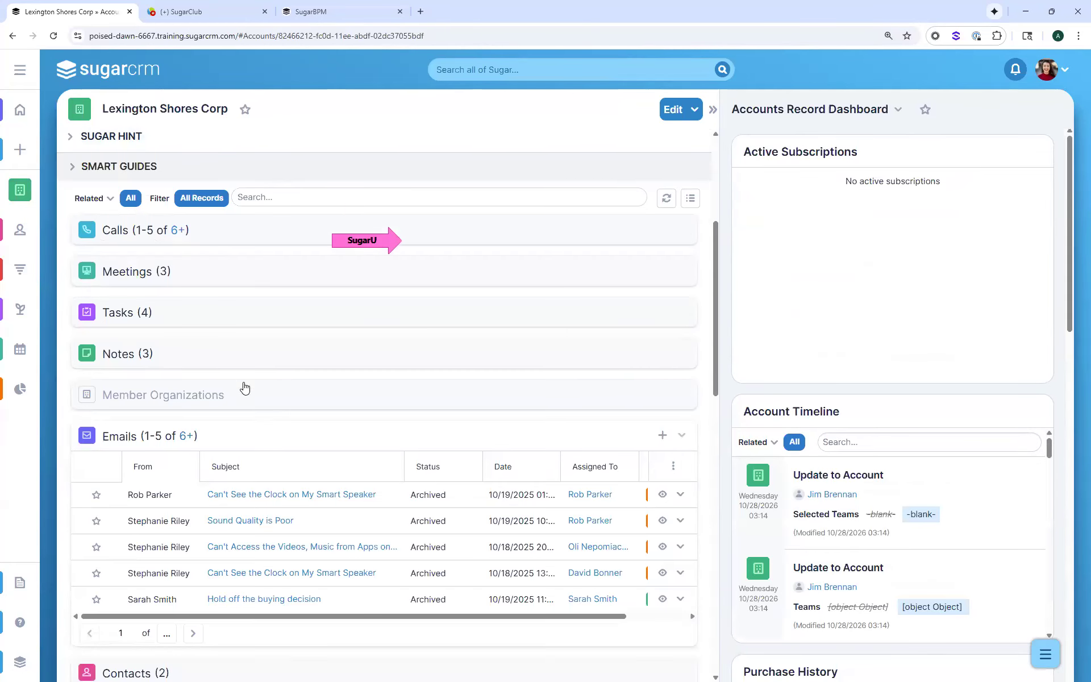
{"action": "scroll", "coordinate": [245, 389], "scroll_direction": "down", "scroll_amount": 1}
{"action": "left_click", "coordinate": [229, 361]}
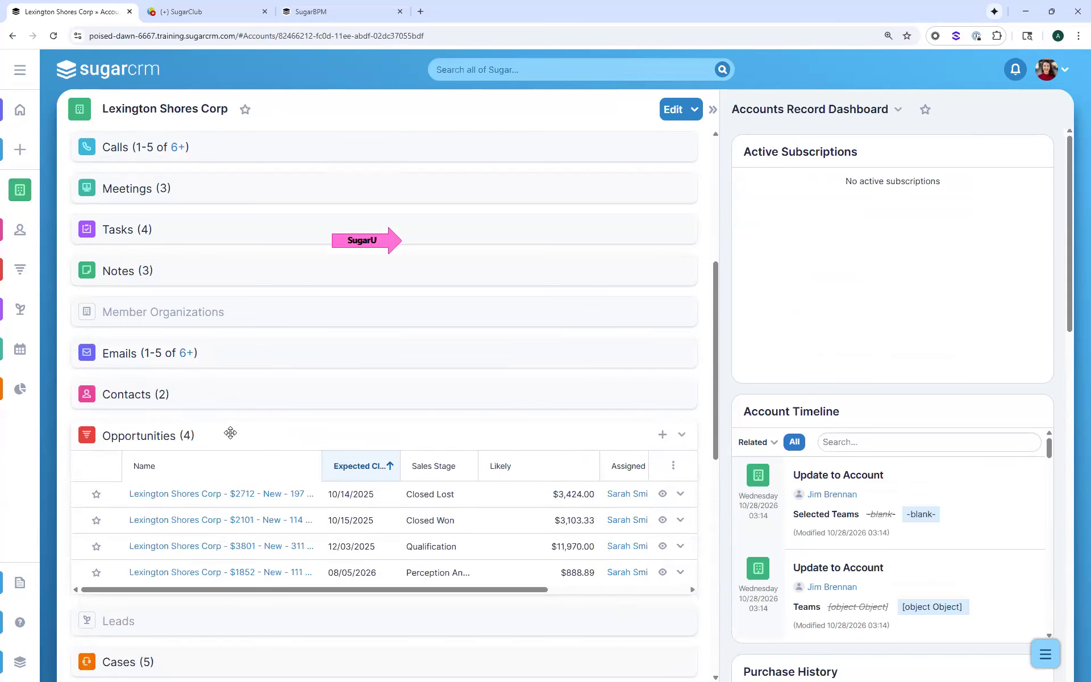
{"action": "left_click", "coordinate": [222, 433]}
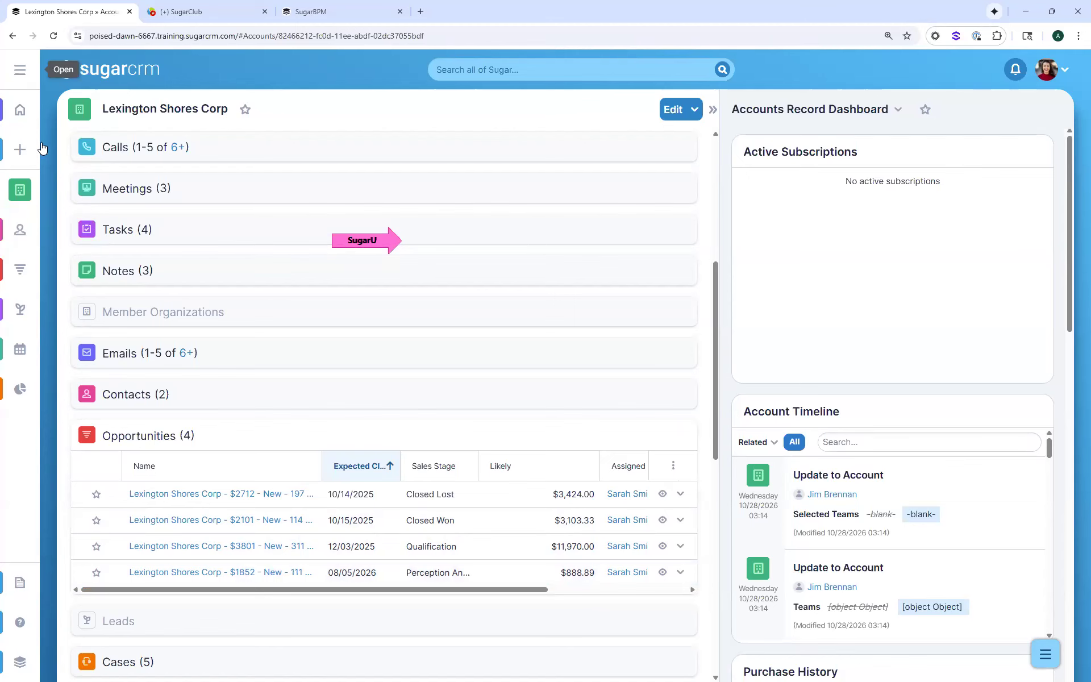
Open Process Management and widen the Record Name and Process Definition Name columns
{"action": "left_click", "coordinate": [19, 77]}
{"action": "scroll", "coordinate": [85, 495], "scroll_direction": "down", "scroll_amount": 7}
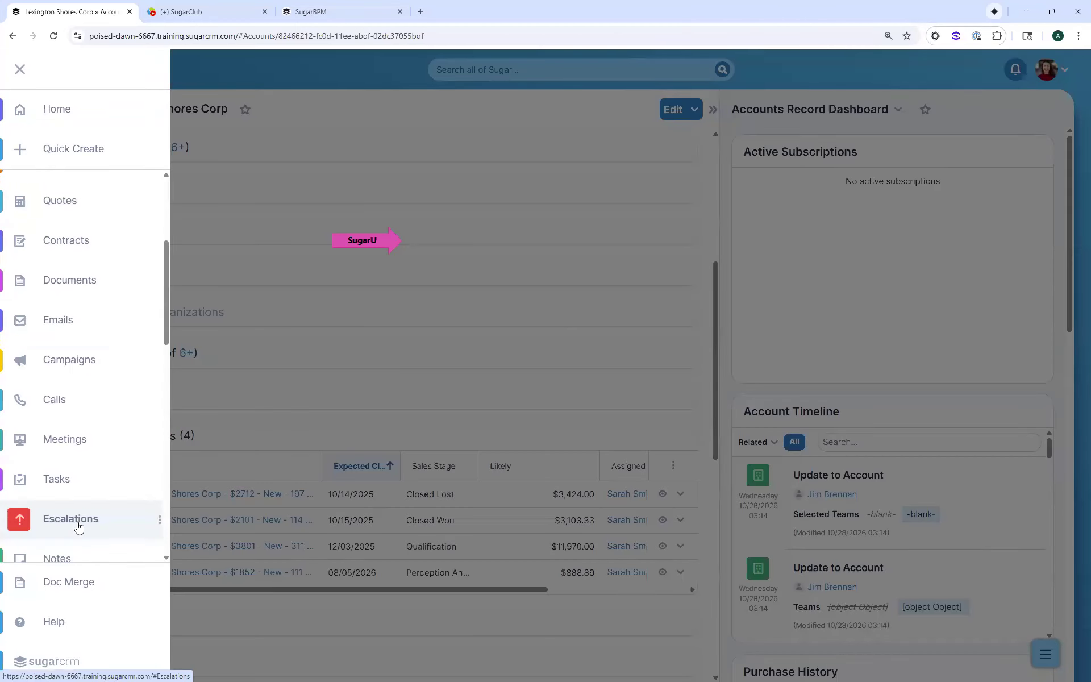
{"action": "scroll", "coordinate": [88, 505], "scroll_direction": "down", "scroll_amount": 4}
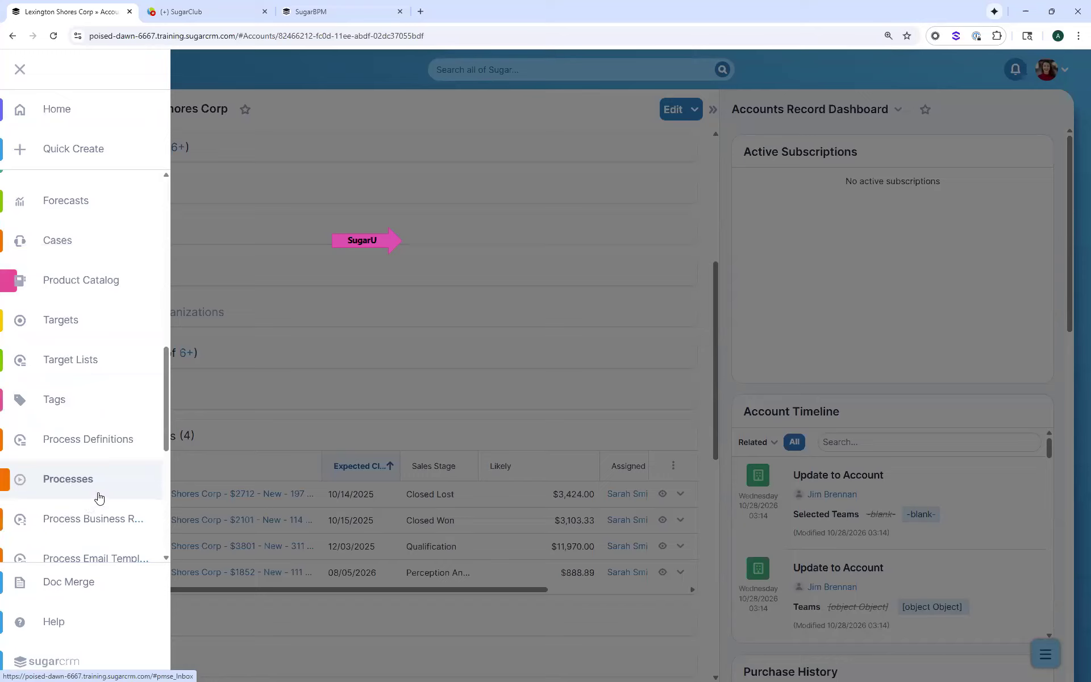
{"action": "left_click", "coordinate": [157, 484]}
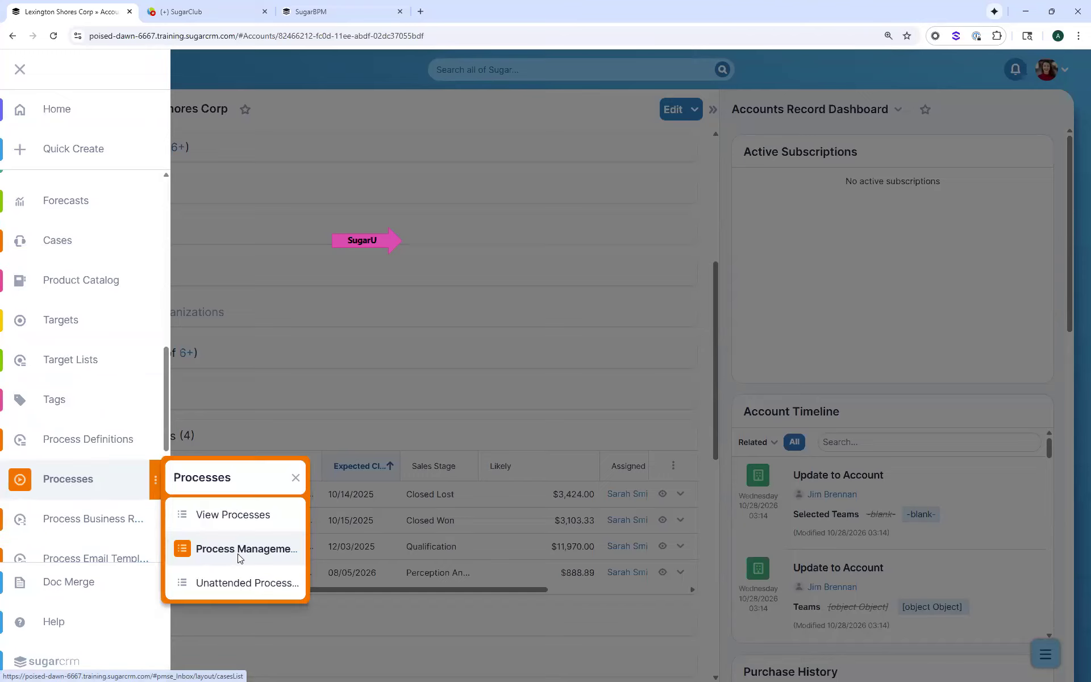
{"action": "left_click", "coordinate": [237, 549]}
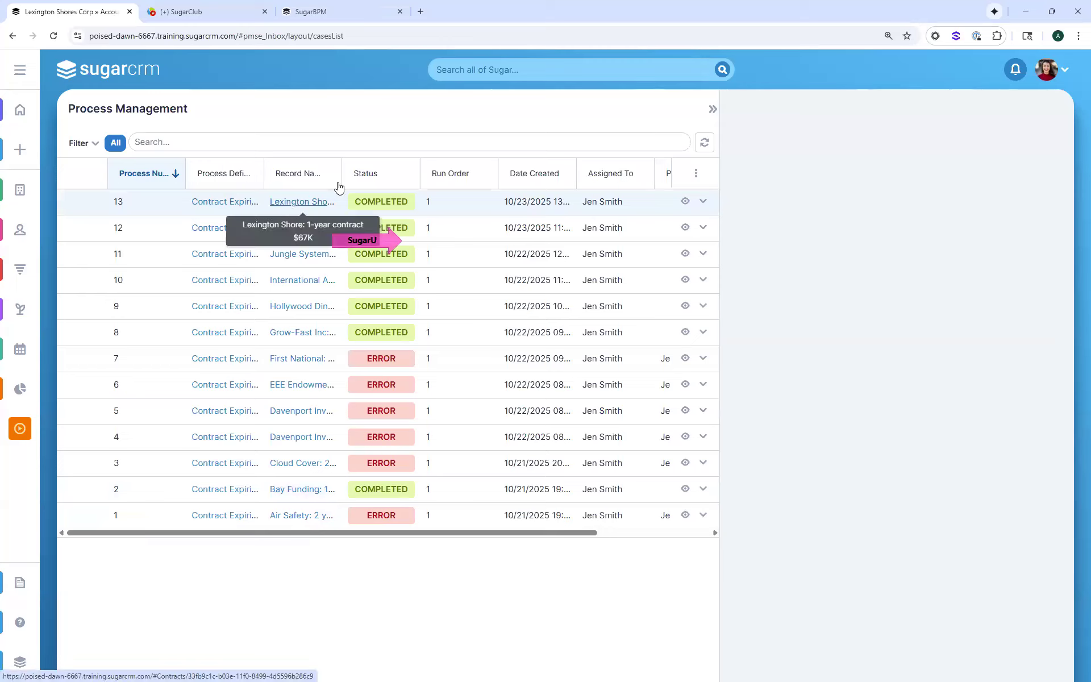
{"action": "left_click_drag", "start_coordinate": [342, 171], "coordinate": [377, 170]}
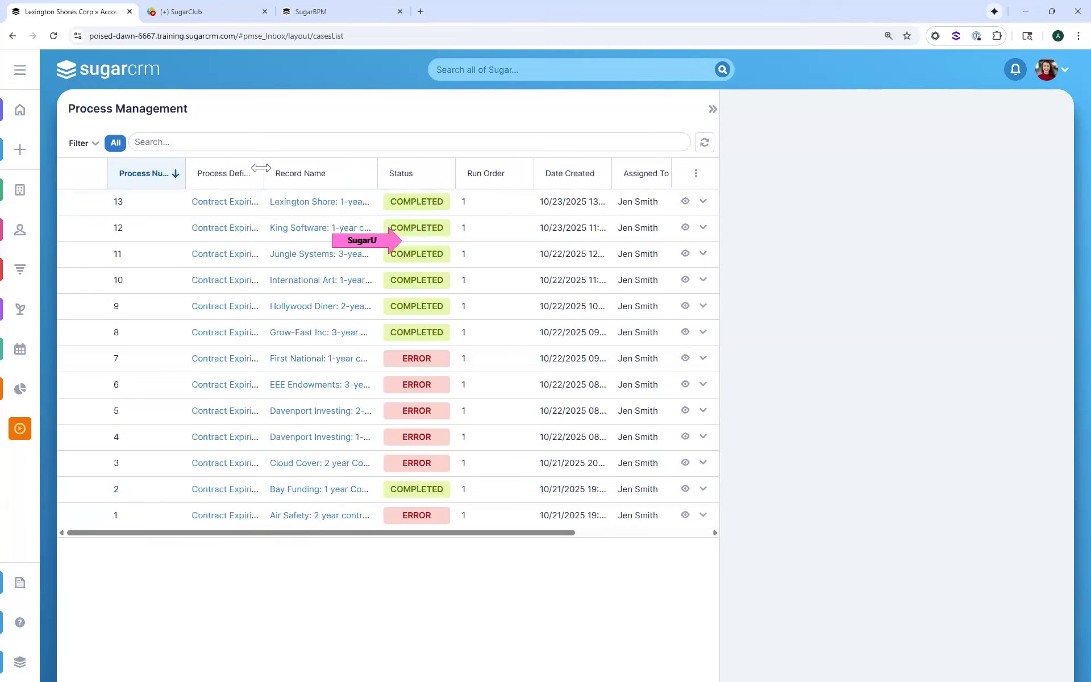
{"action": "left_click_drag", "start_coordinate": [261, 168], "coordinate": [292, 165]}
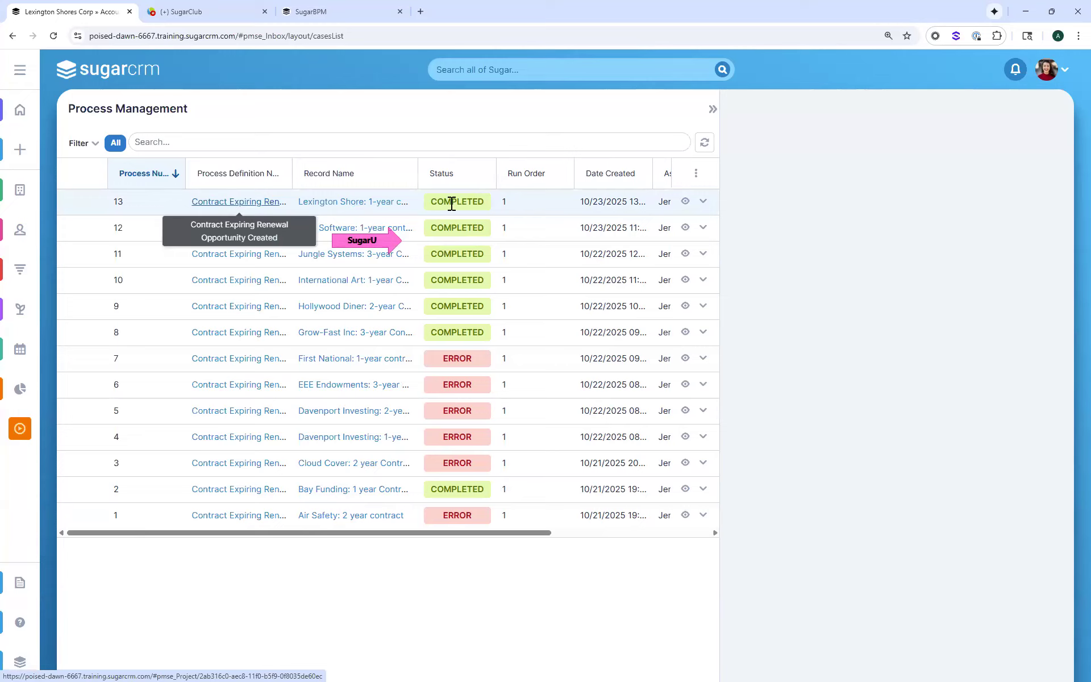
Examine the process design previews for the Lexington Shore, First National and King Software contract processes, viewing the Lexington Shore one at full size
{"action": "left_click", "coordinate": [685, 202]}
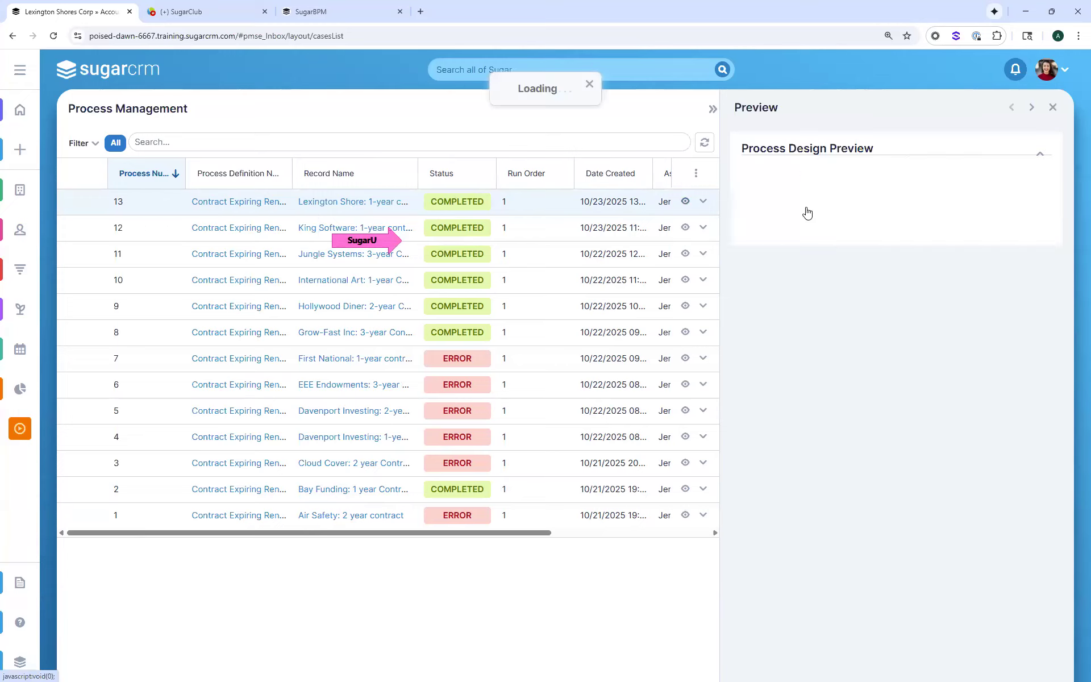
{"action": "left_click", "coordinate": [795, 230]}
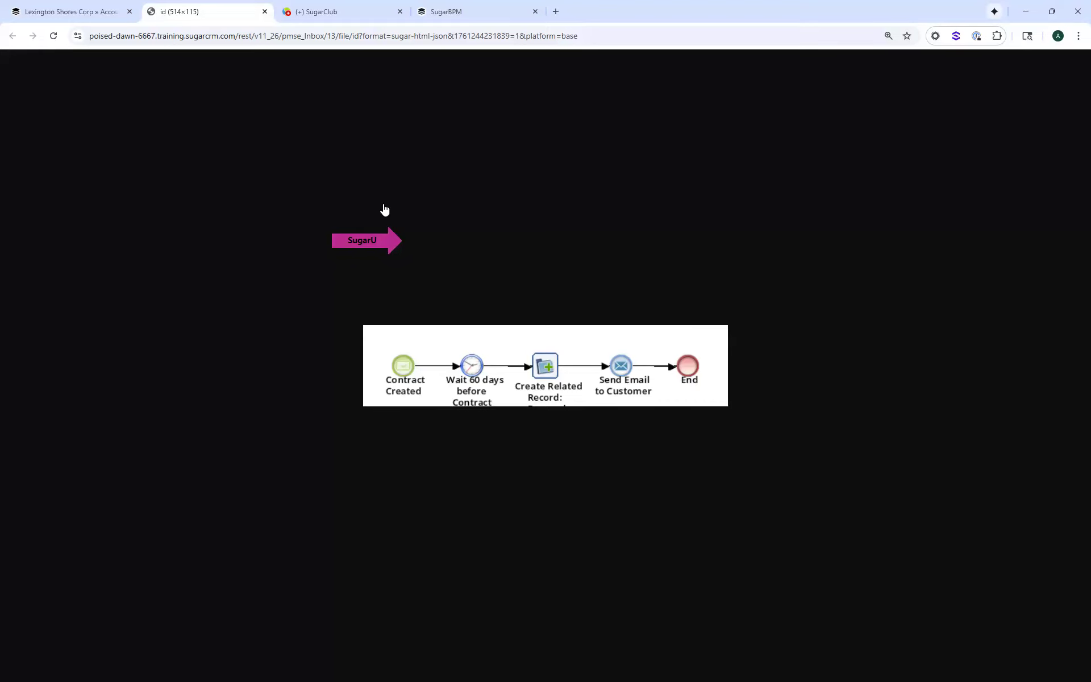
{"action": "left_click", "coordinate": [264, 11]}
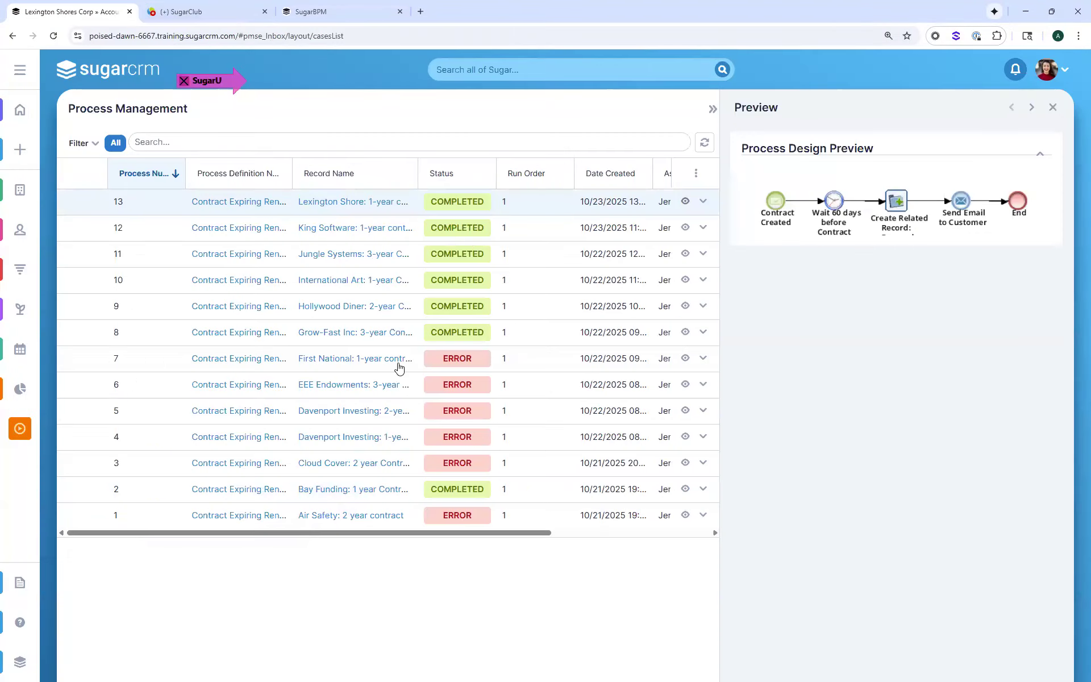
{"action": "left_click", "coordinate": [686, 359]}
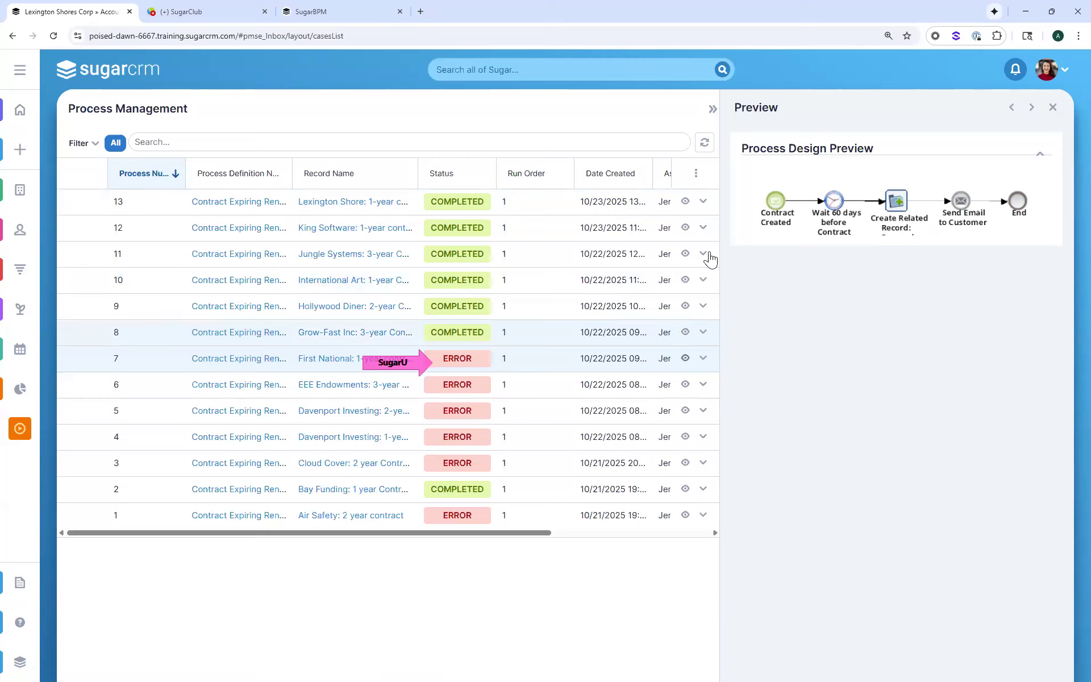
{"action": "left_click", "coordinate": [685, 227]}
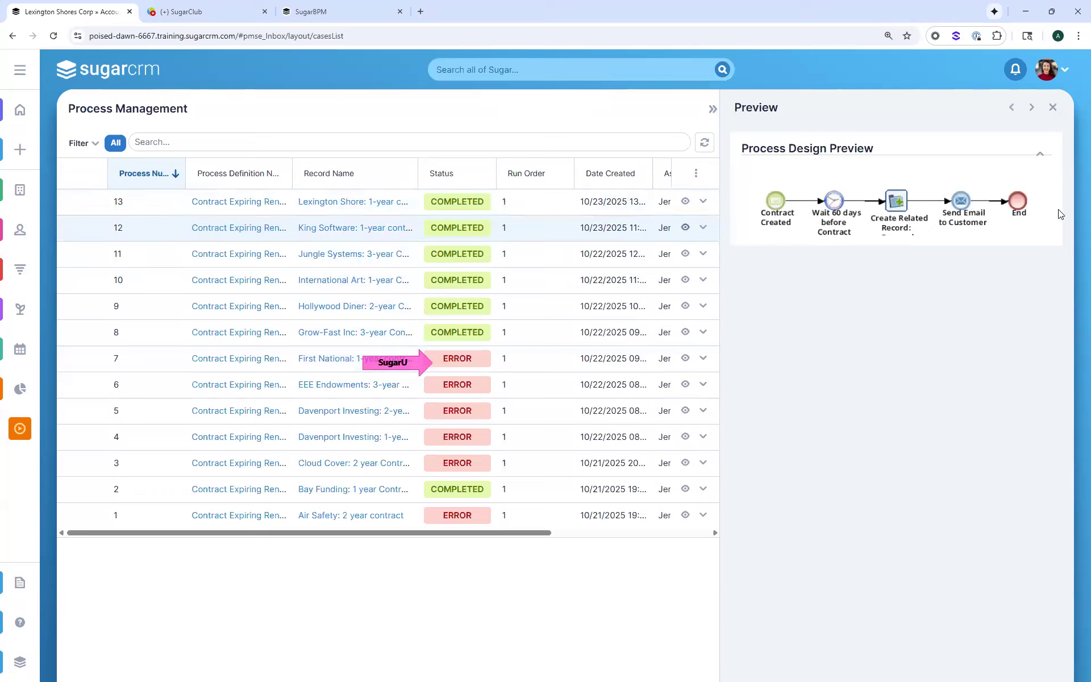
Return from the Lexington Shore process to its contract record and review the related records of the Lexington Shores Corp account
{"action": "left_click", "coordinate": [347, 206]}
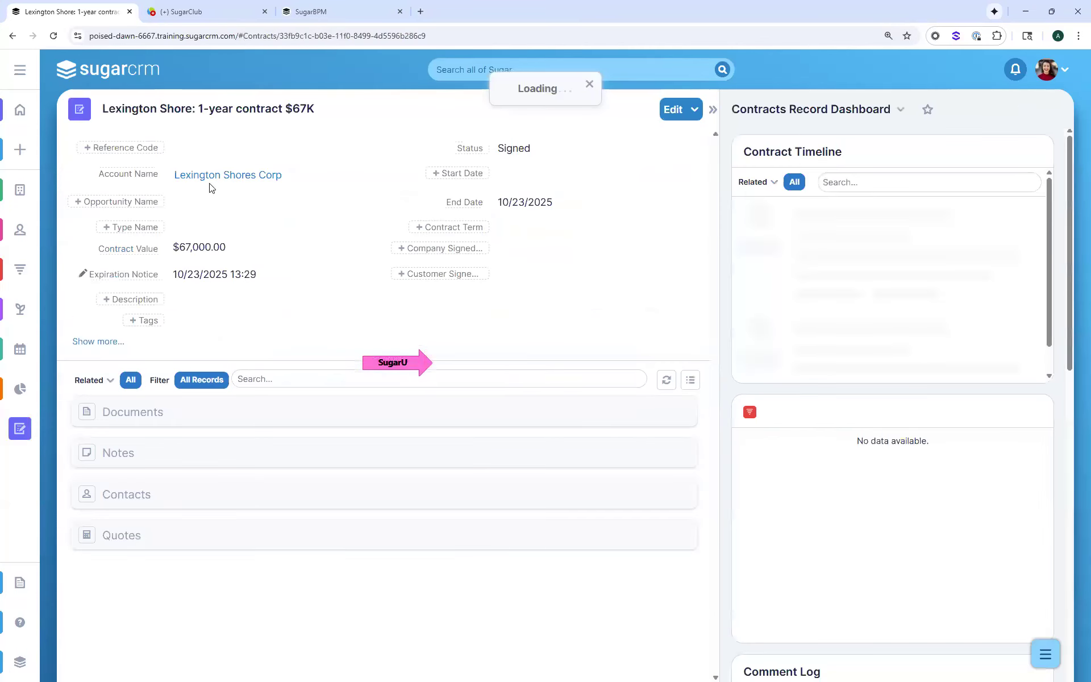
{"action": "left_click", "coordinate": [211, 179]}
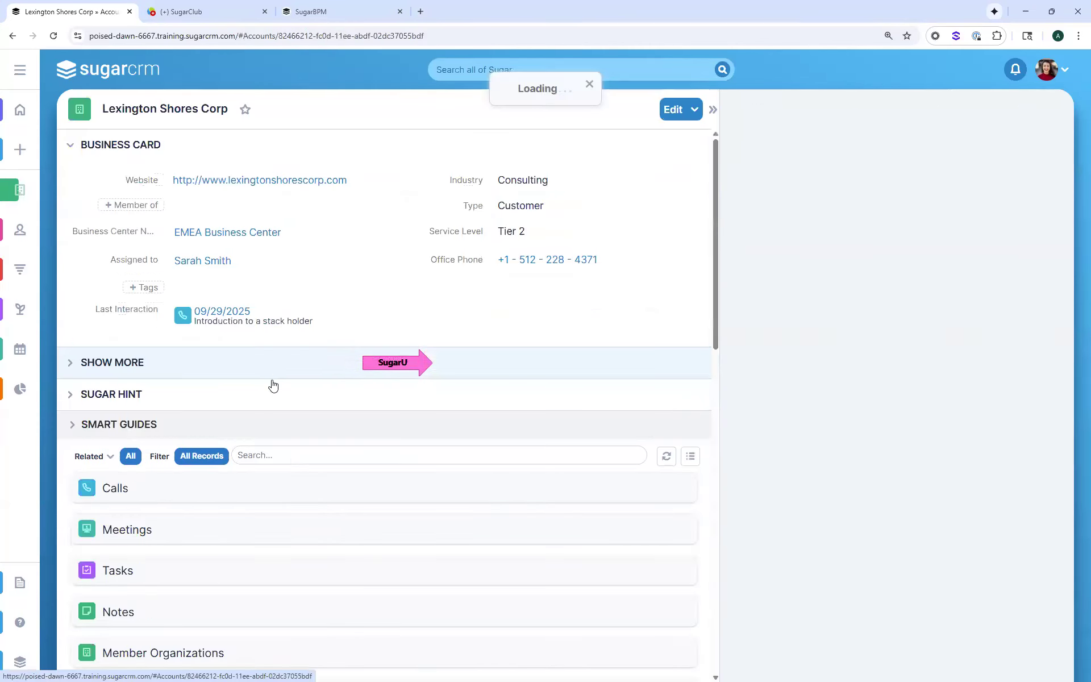
{"action": "scroll", "coordinate": [250, 468], "scroll_direction": "down", "scroll_amount": 7}
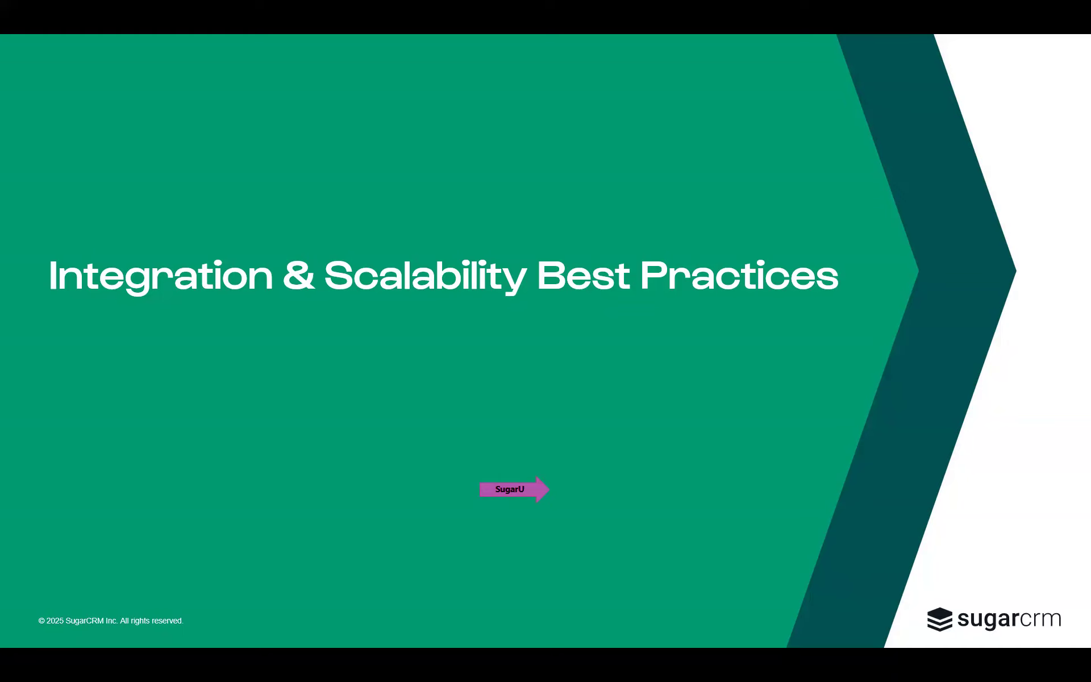
{"action": "left_click", "coordinate": [413, 366]}
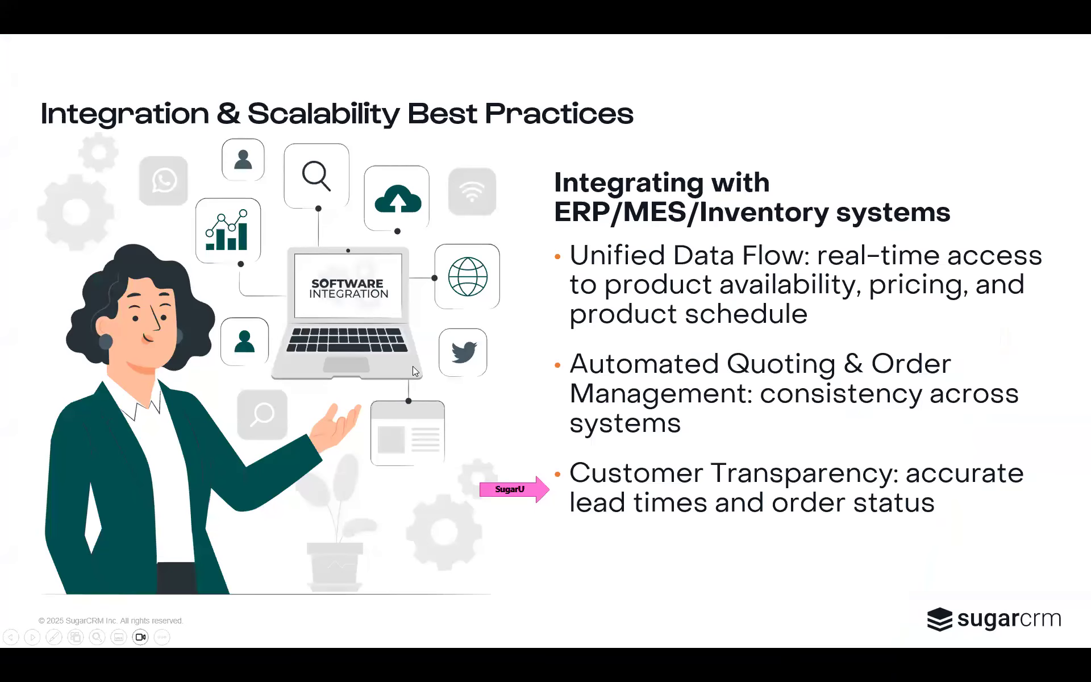
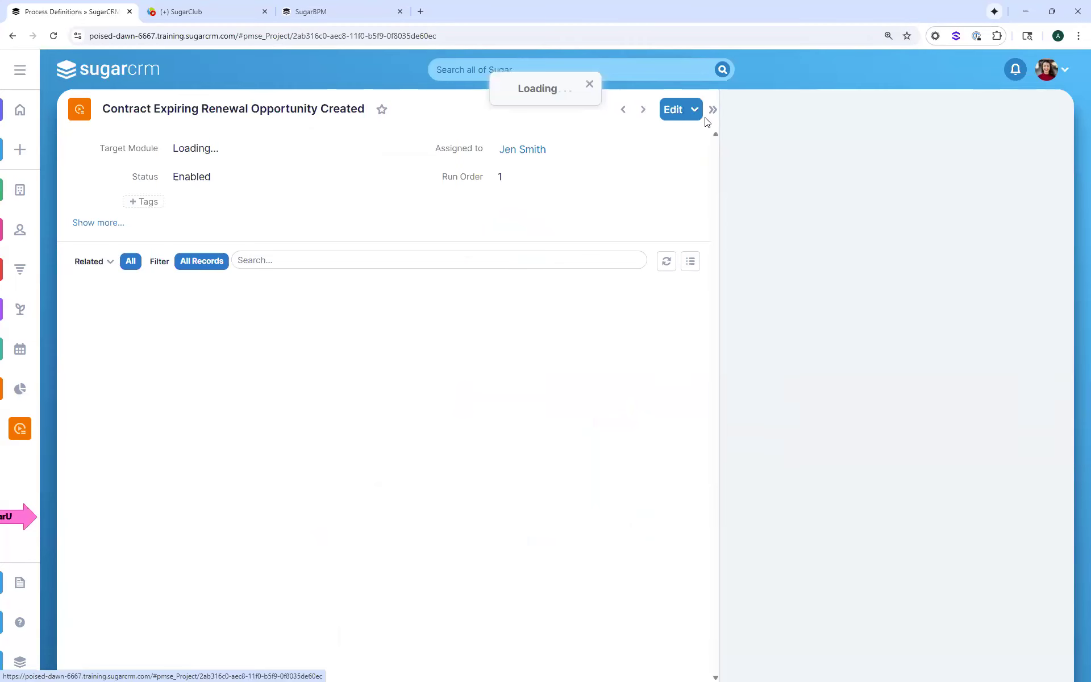
Open the Contract Expiring Renewal Opportunity Created design, review its process definition settings including Locked Fields, and return to the Process Definitions list
{"action": "left_click", "coordinate": [694, 109]}
{"action": "left_click", "coordinate": [611, 136]}
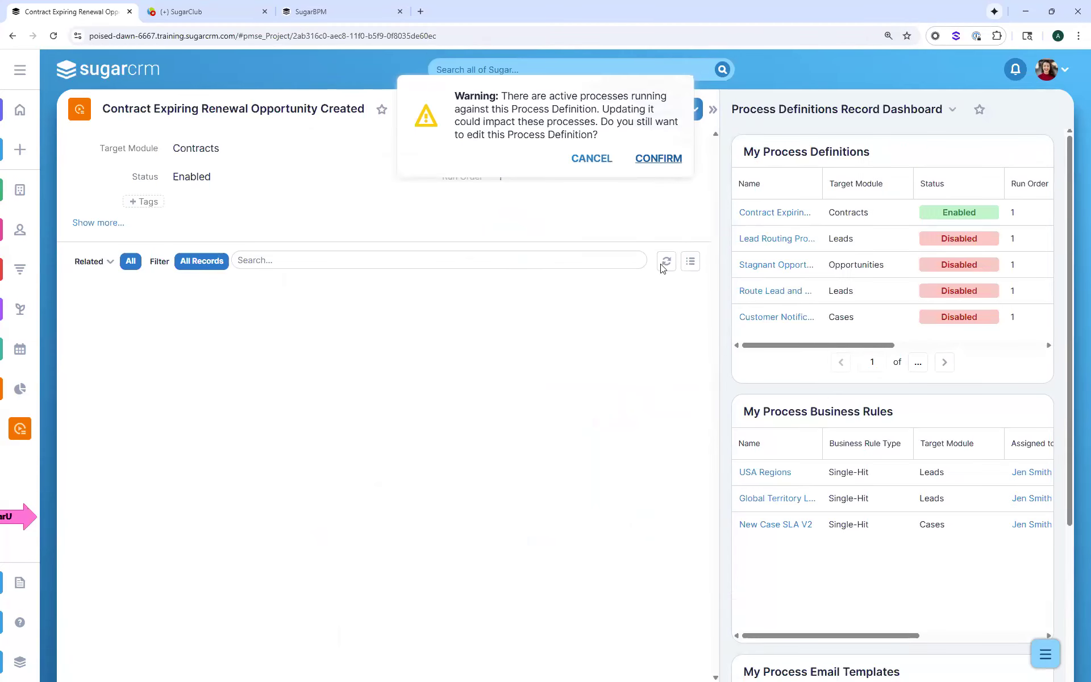
{"action": "right_click", "coordinate": [695, 284]}
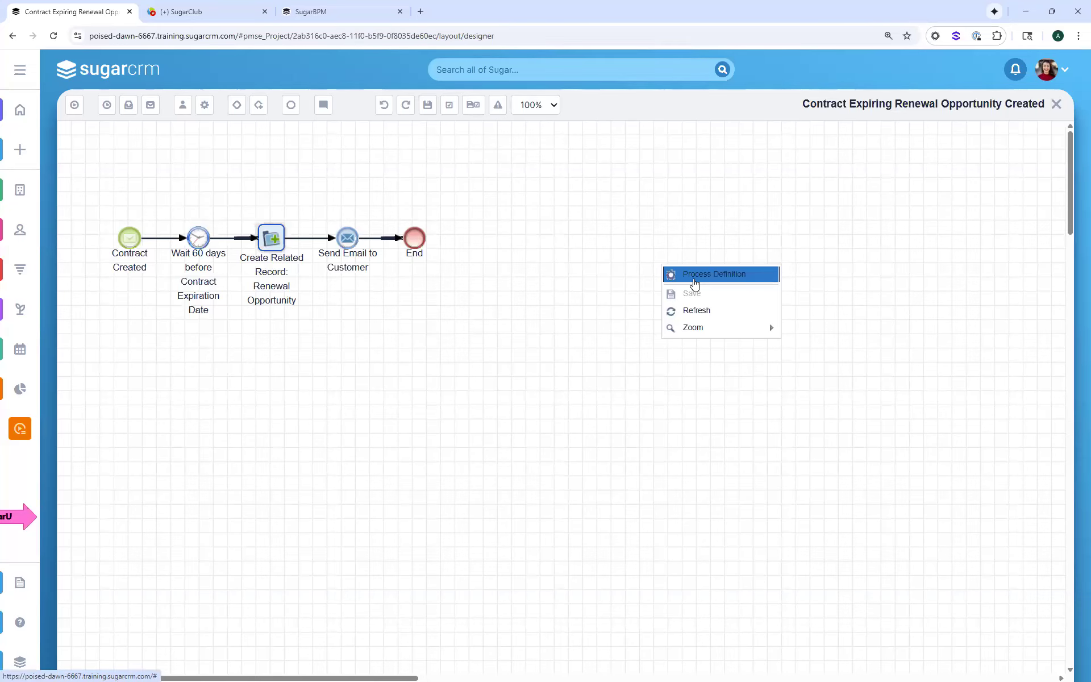
{"action": "left_click", "coordinate": [694, 279]}
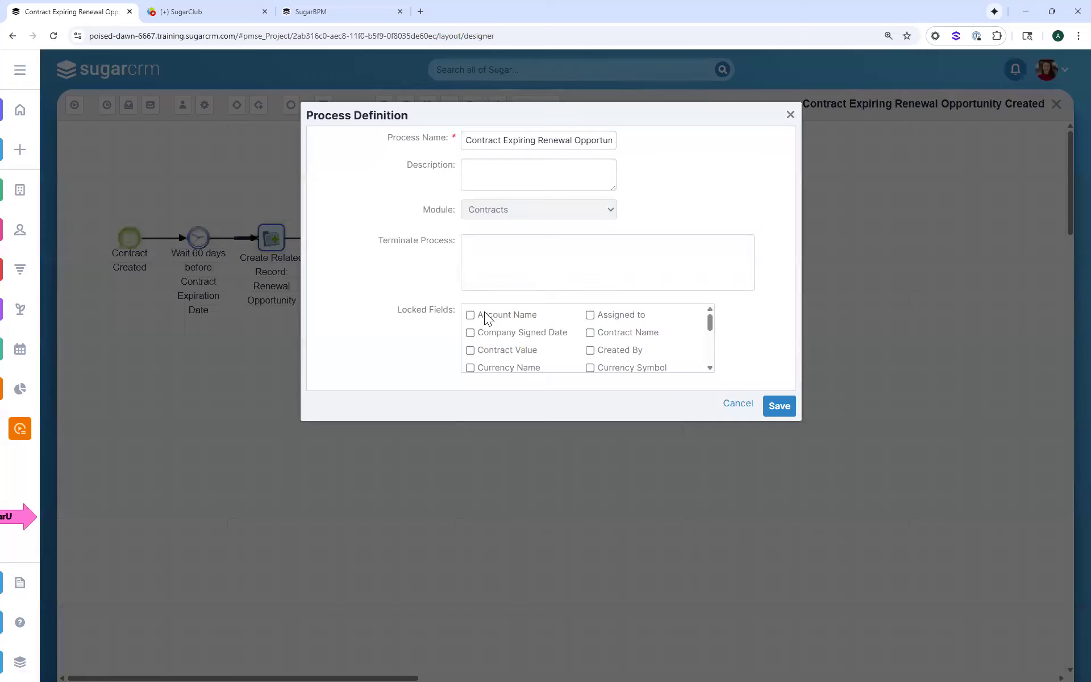
{"action": "scroll", "coordinate": [711, 319], "scroll_direction": "down", "scroll_amount": 1}
{"action": "left_click_drag", "start_coordinate": [712, 357], "coordinate": [710, 320]}
{"action": "left_click", "coordinate": [17, 431]}
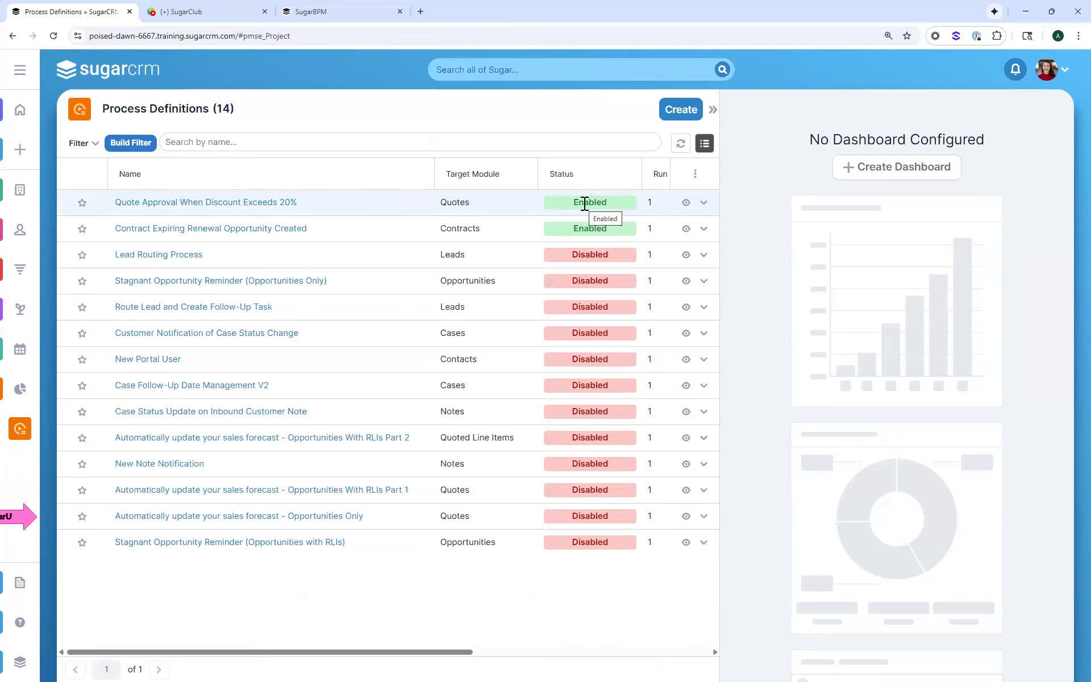
{"action": "left_click", "coordinate": [609, 176]}
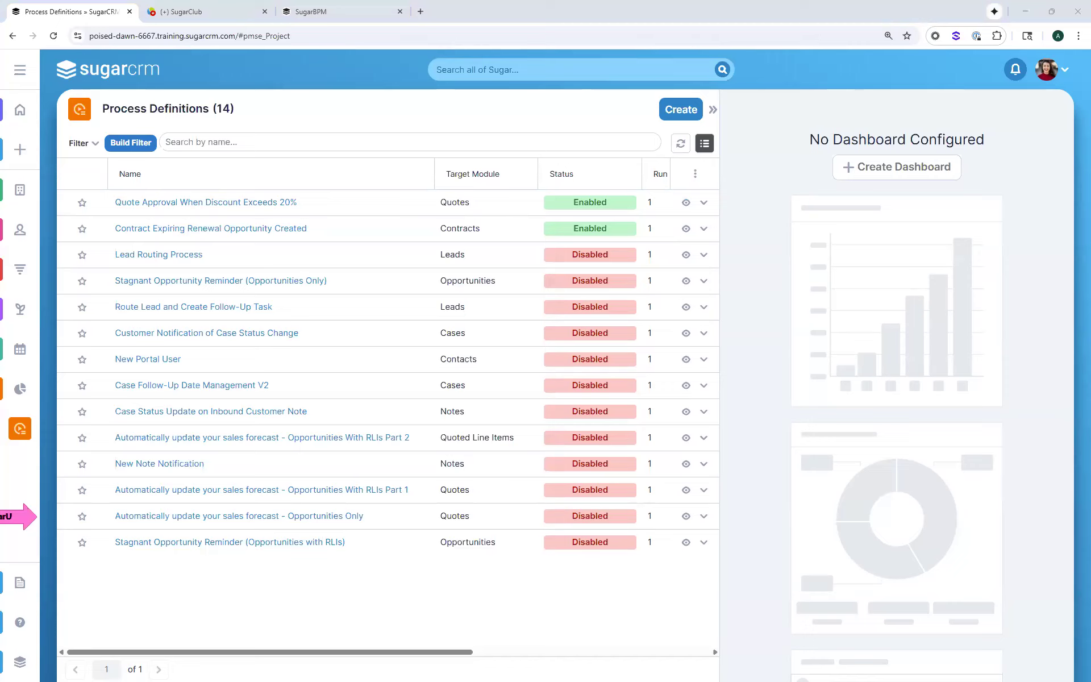
{"action": "left_click", "coordinate": [561, 639]}
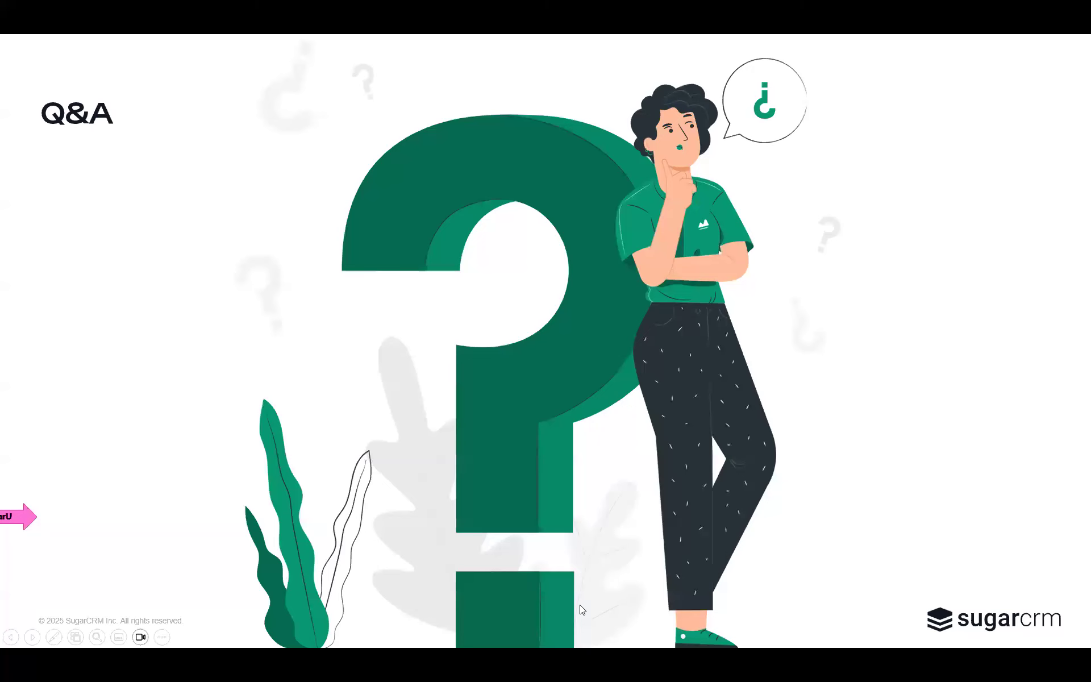
{"action": "key", "text": "Right"}
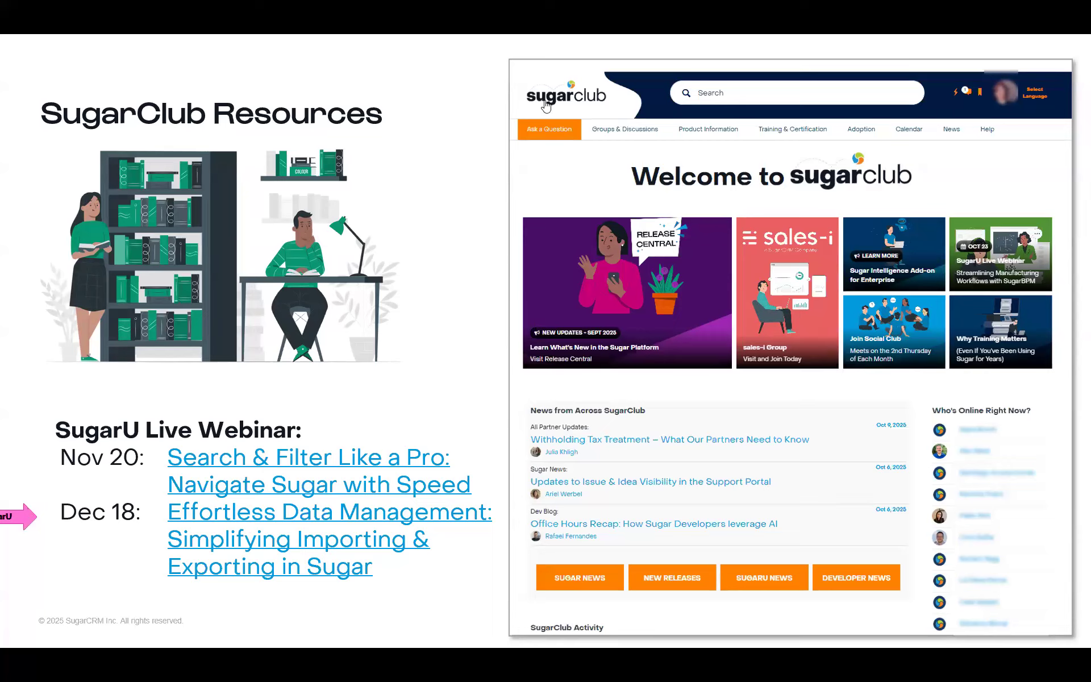
{"action": "left_click", "coordinate": [586, 132]}
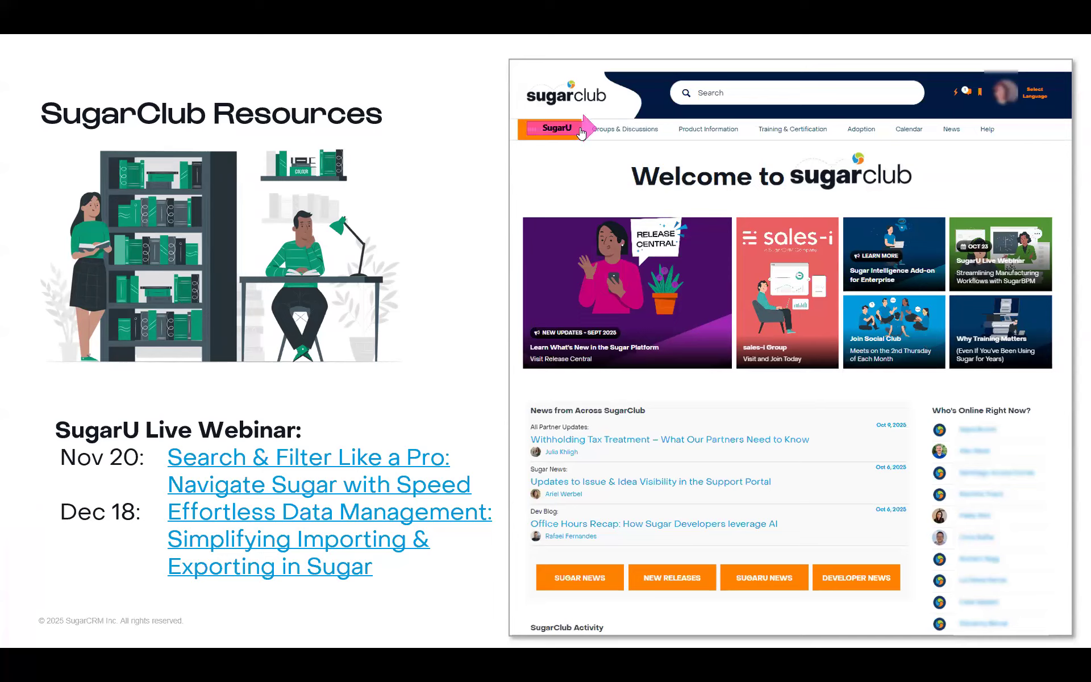
{"action": "left_click", "coordinate": [581, 133]}
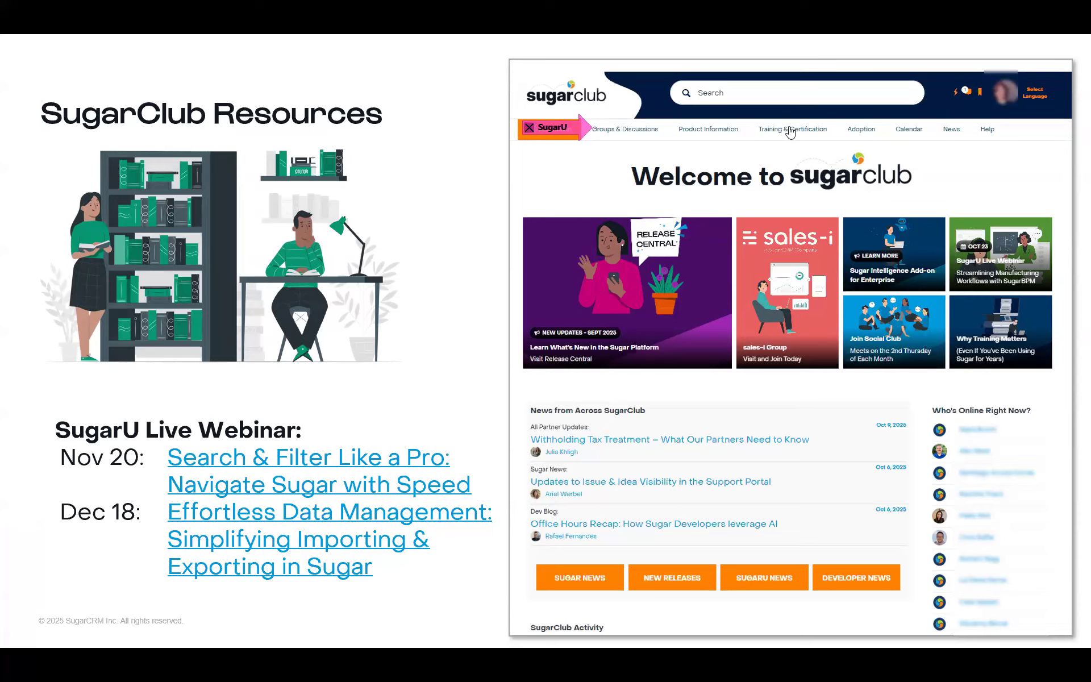
{"action": "left_click", "coordinate": [835, 132]}
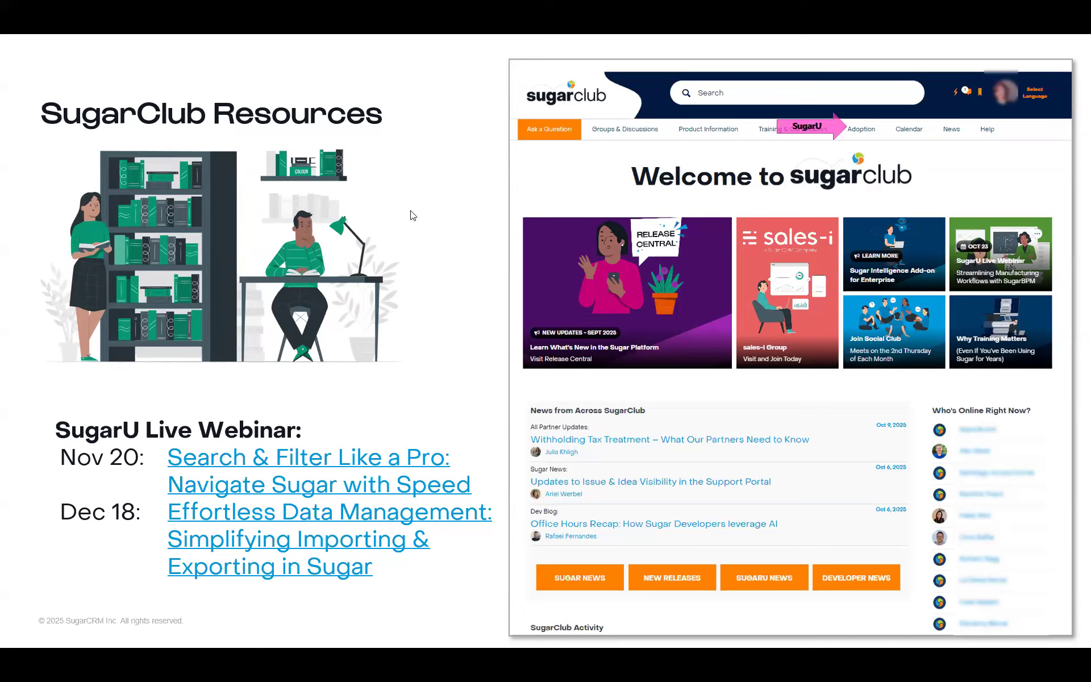
{"action": "key", "text": "Right"}
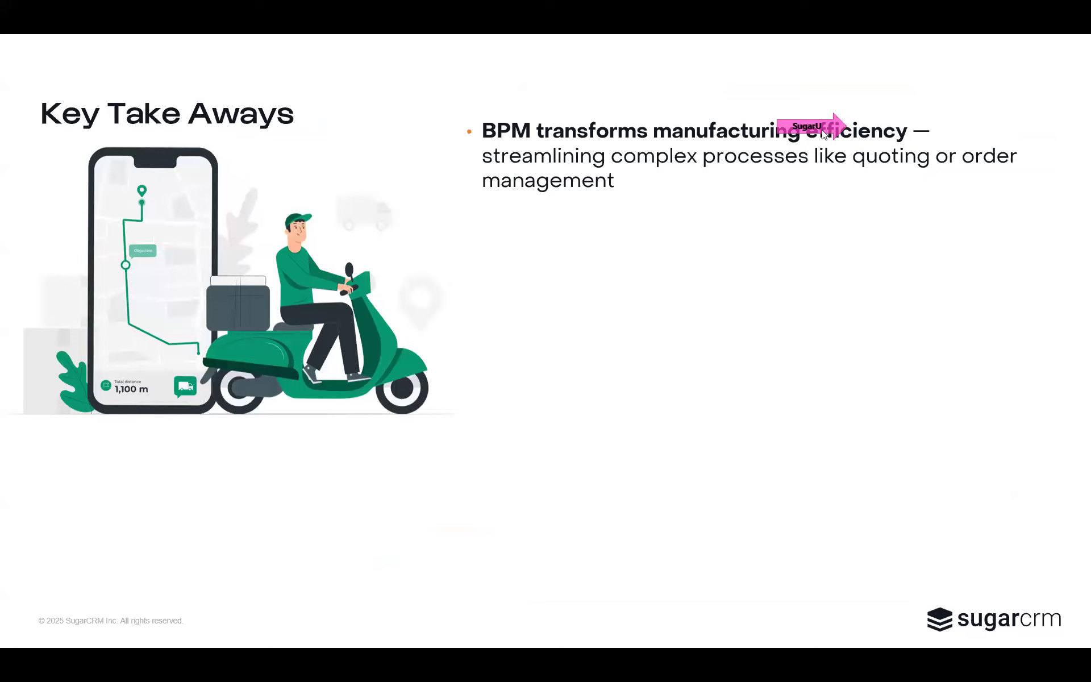
{"action": "left_click", "coordinate": [462, 133]}
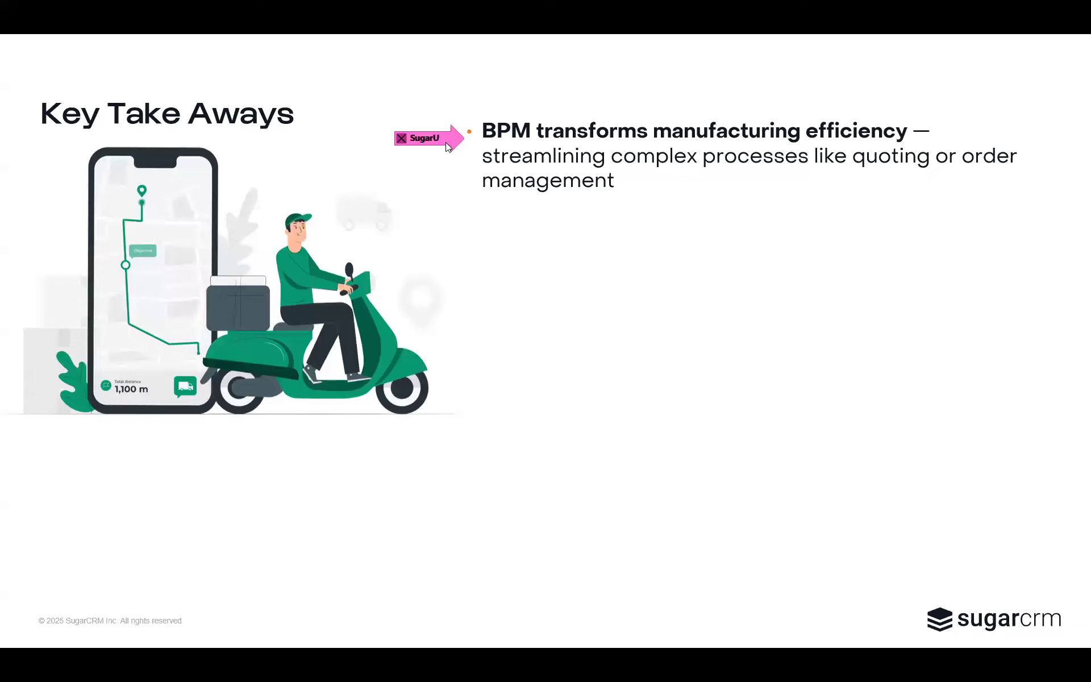
{"action": "key", "text": "Right"}
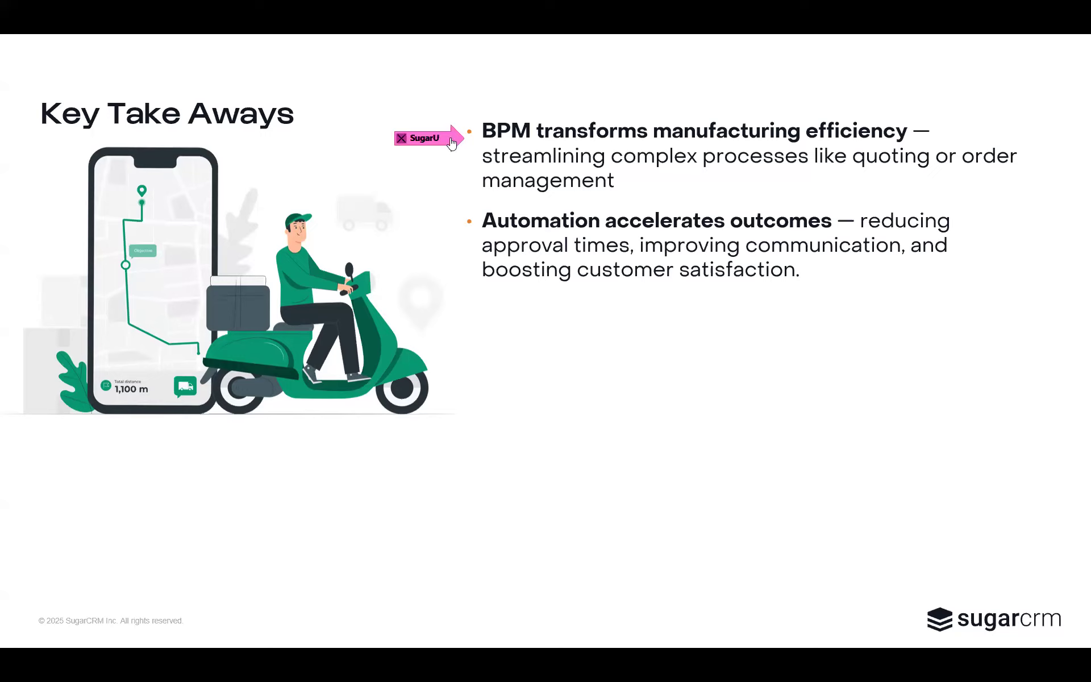
{"action": "left_click_drag", "start_coordinate": [451, 139], "coordinate": [450, 221]}
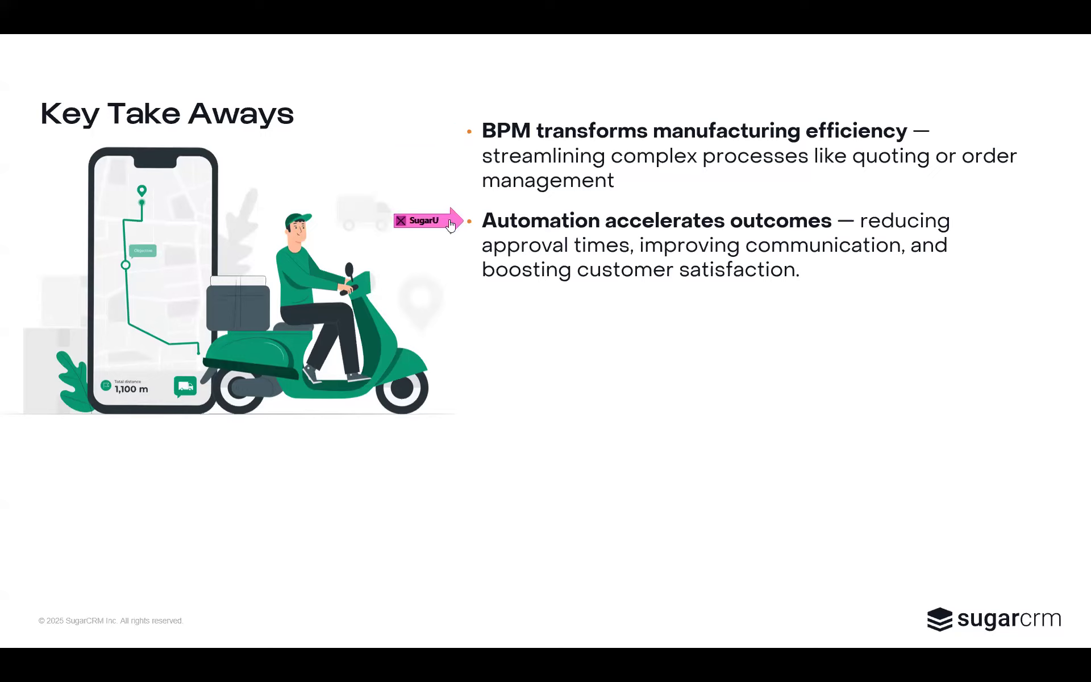